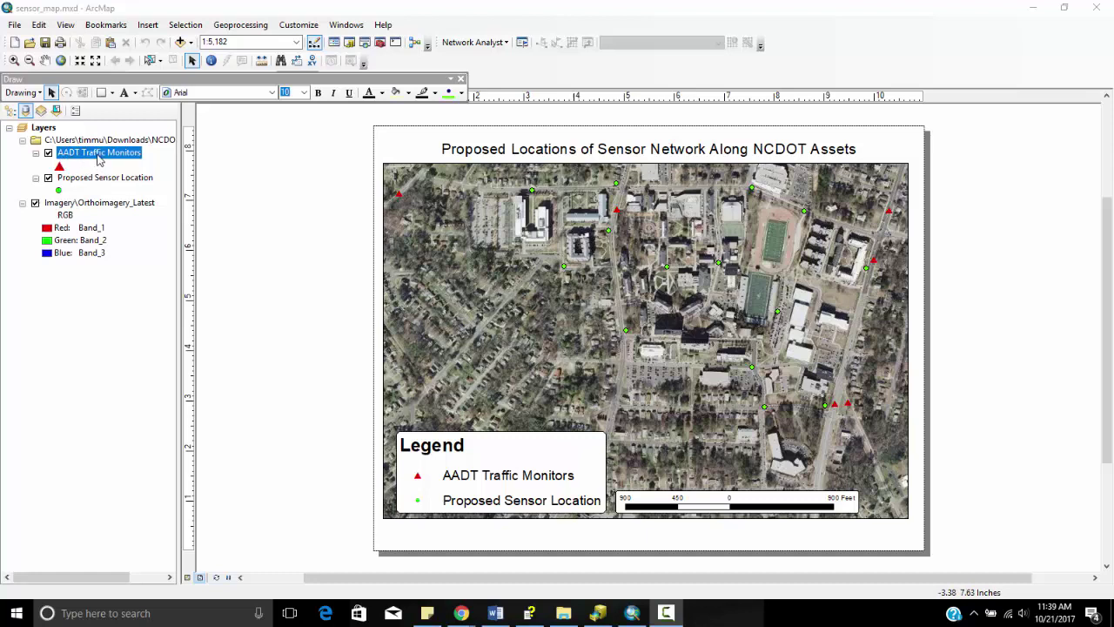
# Step: Show the AADT Traffic Monitors item description and read down to its 1:5,000–1:5,000,000 scale range
pyautogui.rightClick(104, 155)
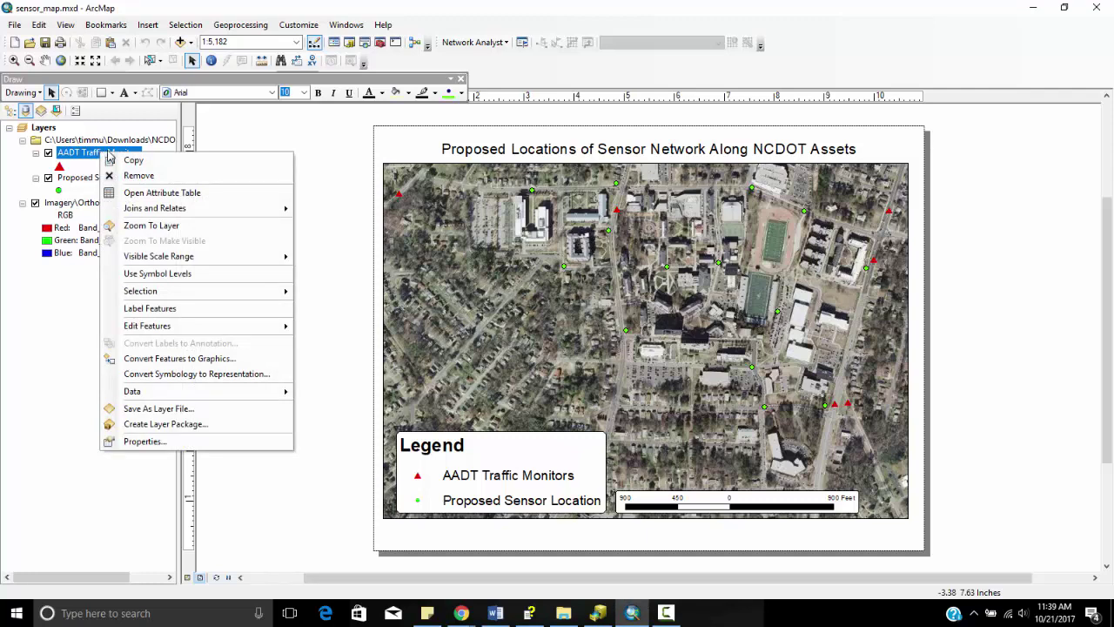
pyautogui.moveTo(243, 392)
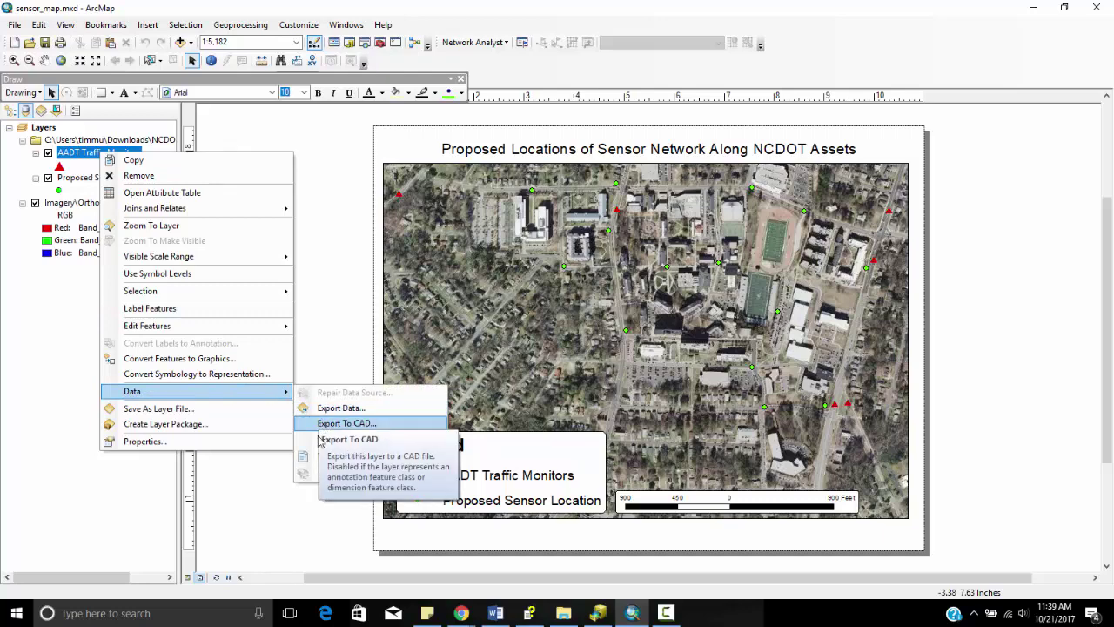
pyautogui.click(331, 459)
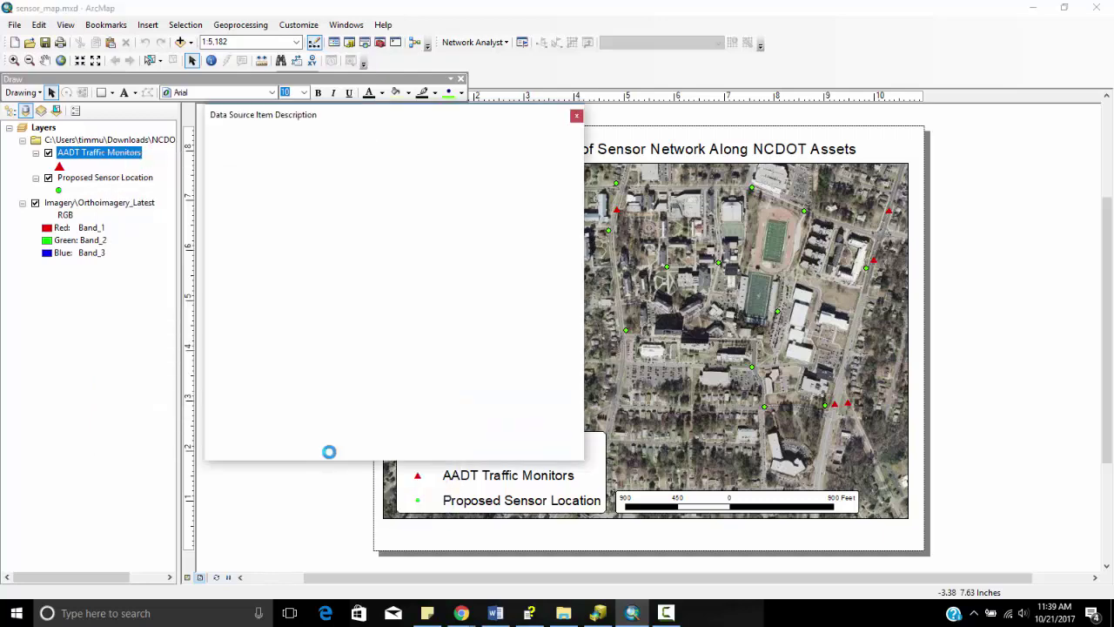
pyautogui.moveTo(575, 203); pyautogui.dragTo(548, 219)
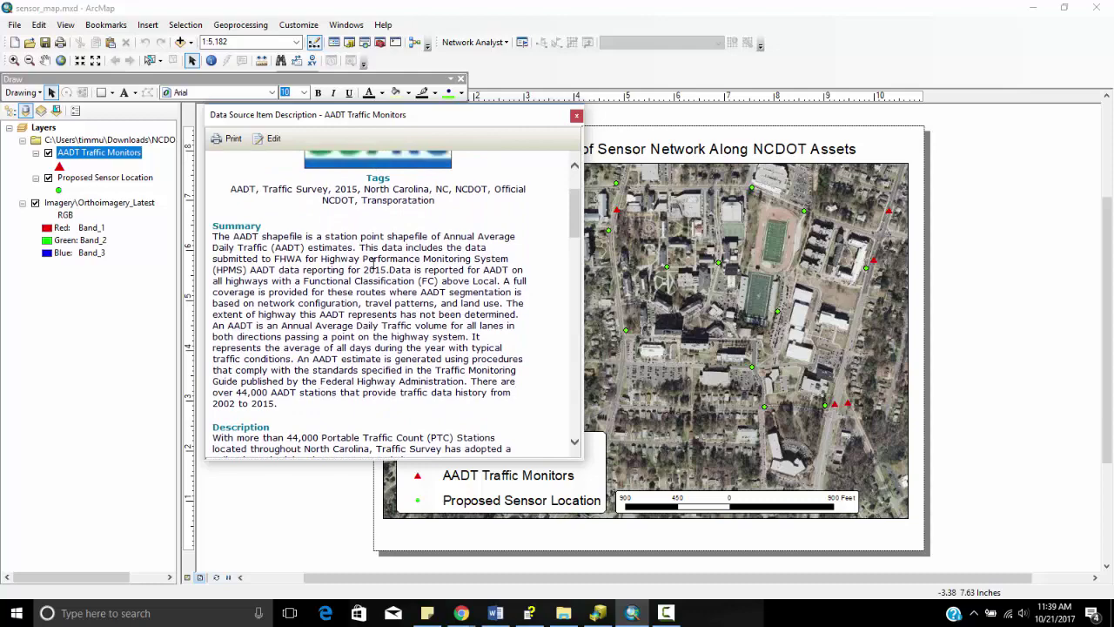
pyautogui.scroll(-1, 437, 339)
pyautogui.scroll(-6, 437, 339)
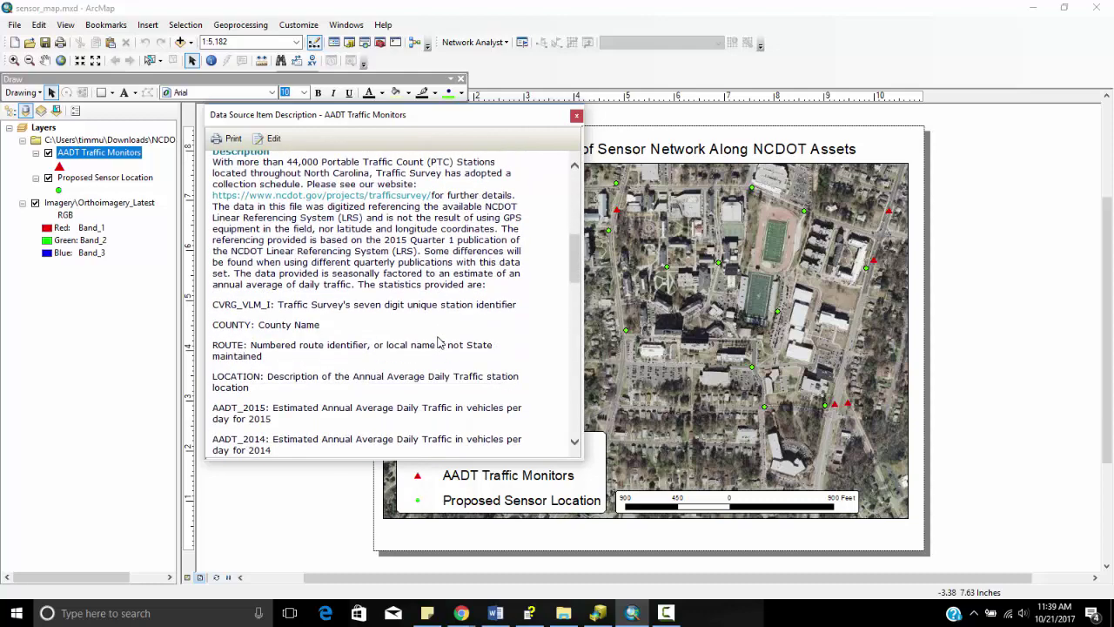
pyautogui.scroll(-3, 439, 344)
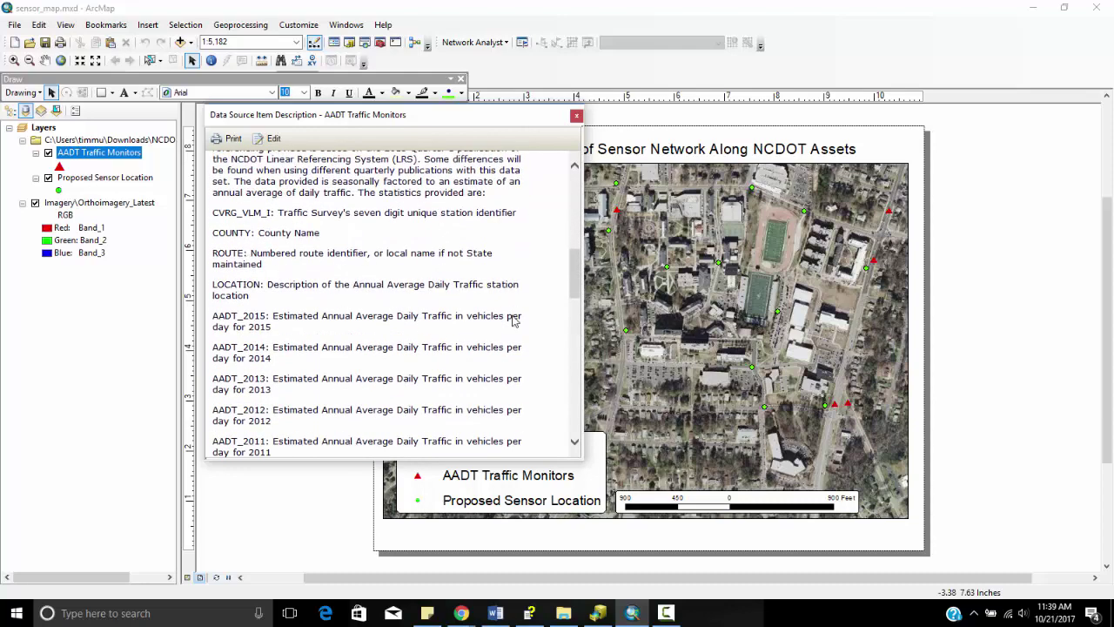
pyautogui.scroll(-20, 513, 322)
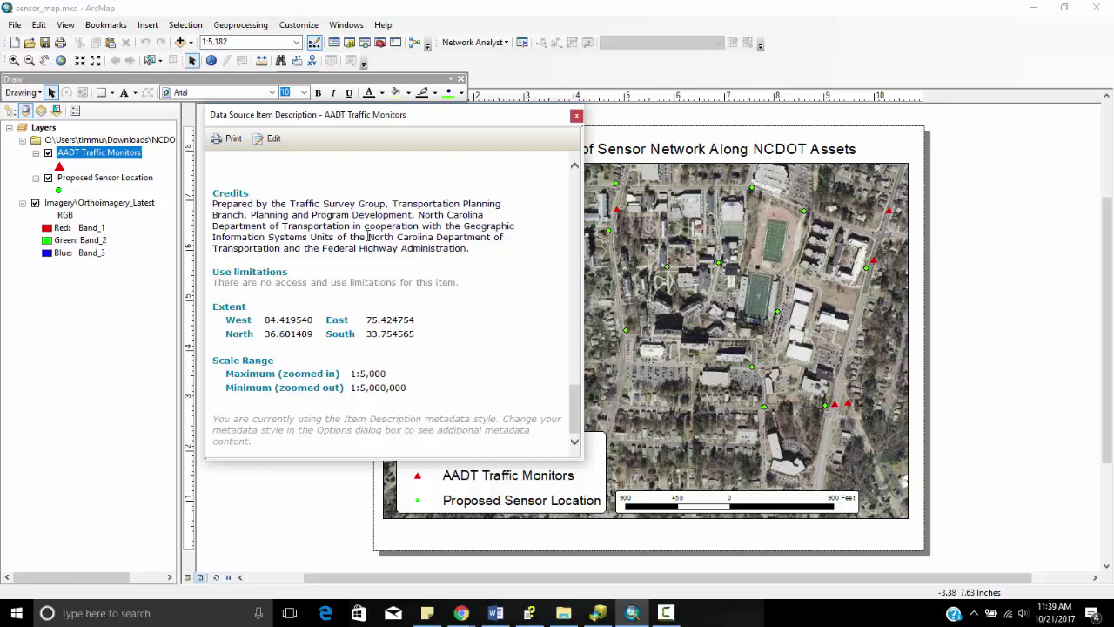
# Step: Close the description, check ArcMap's metadata style without changing it, then switch to ArcCatalog
pyautogui.click(576, 115)
pyautogui.click(317, 24)
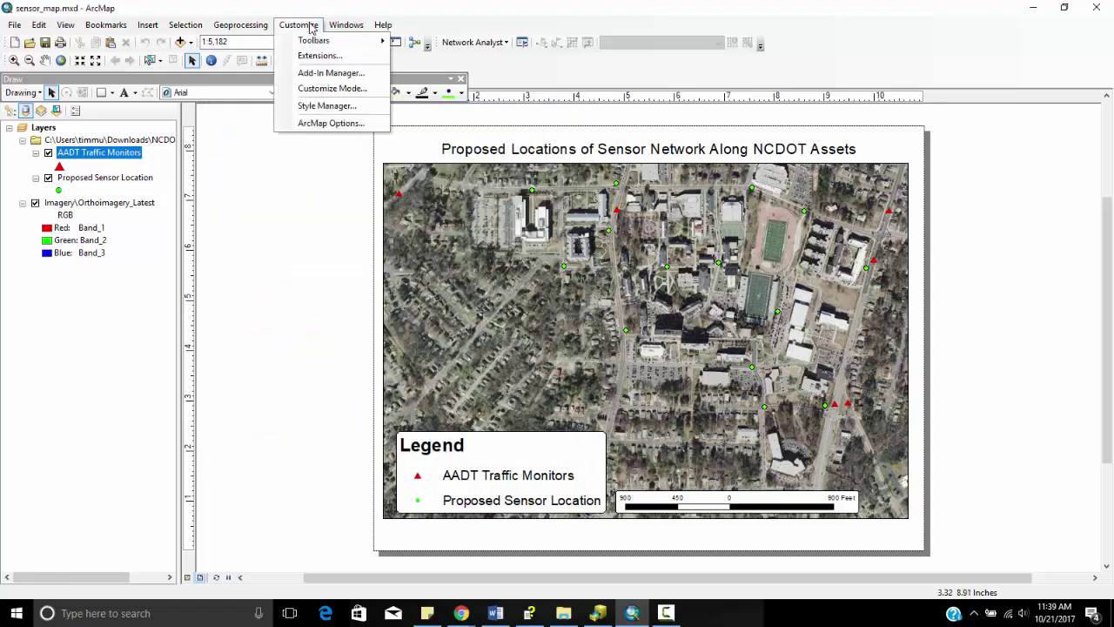
pyautogui.moveTo(311, 42)
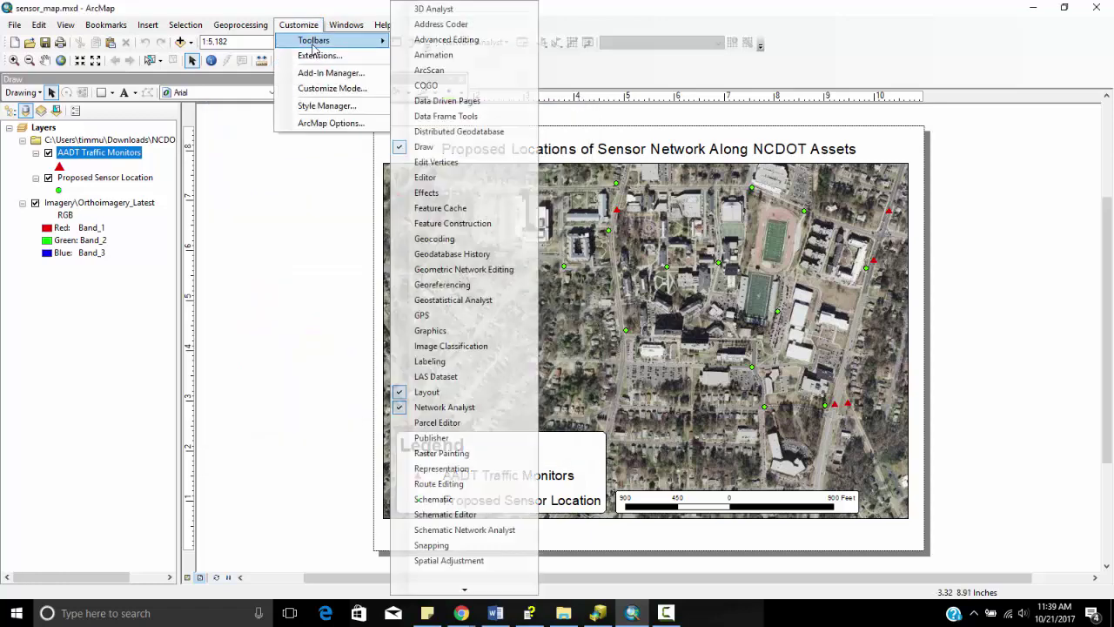
pyautogui.click(326, 123)
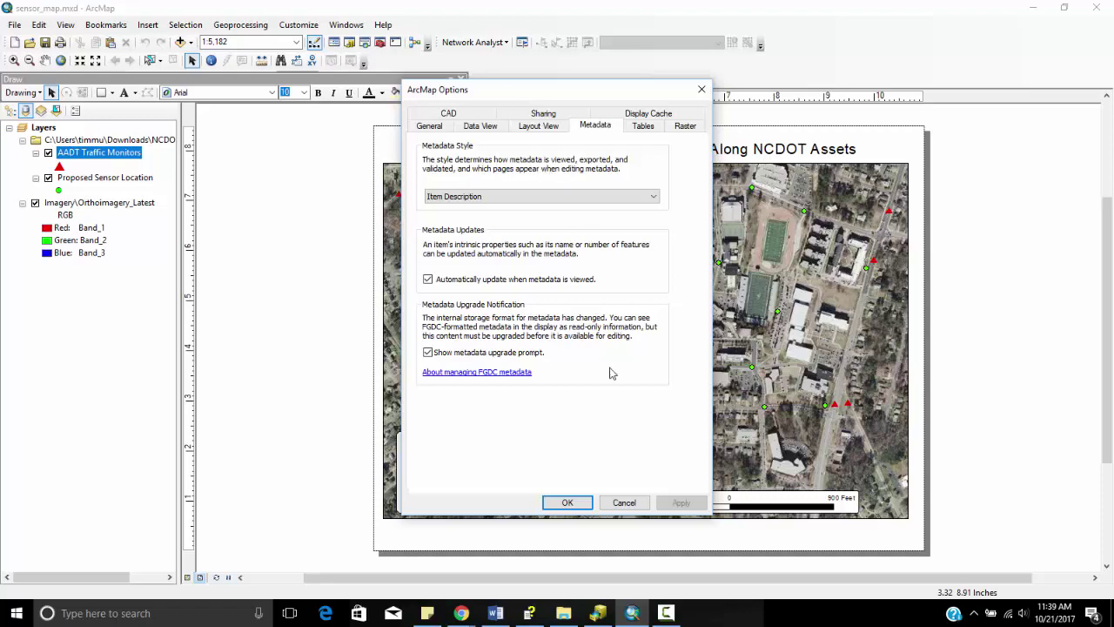
pyautogui.click(623, 503)
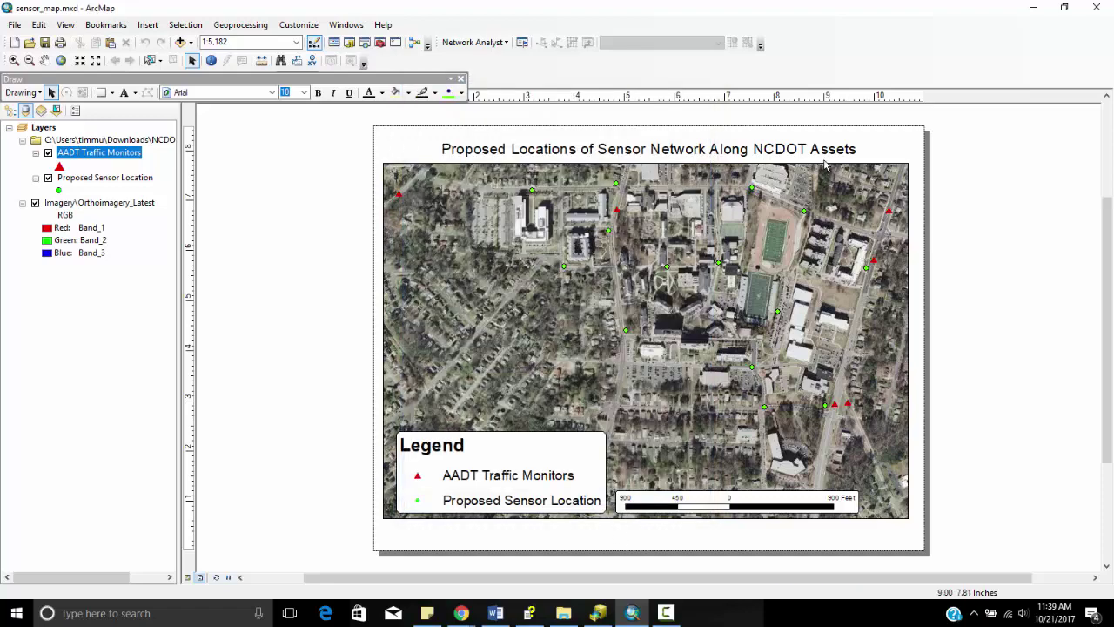
pyautogui.click(588, 616)
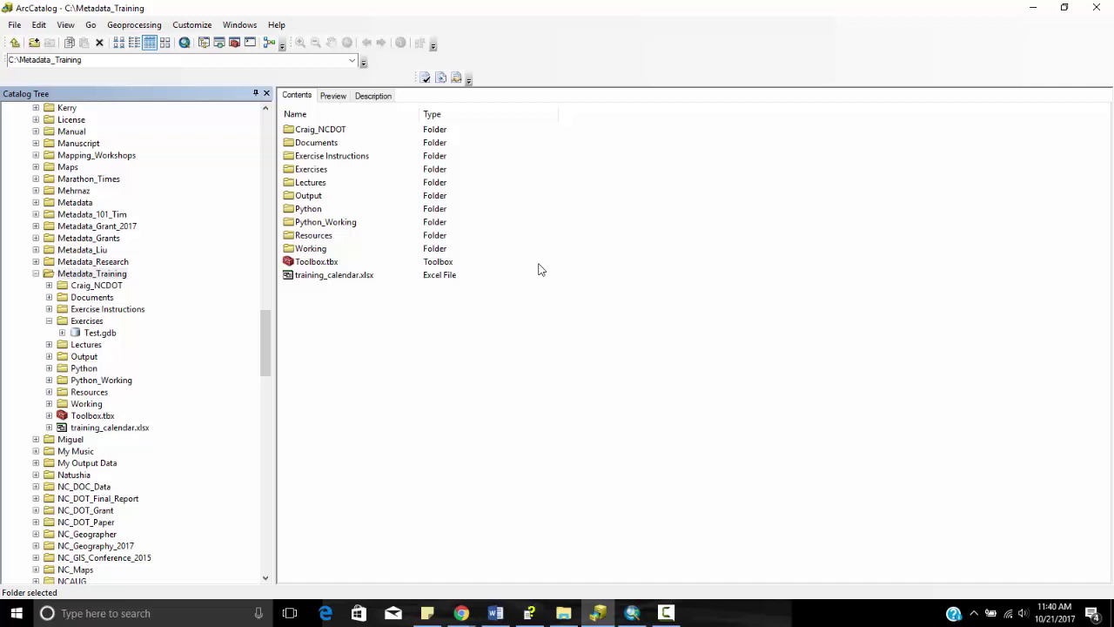
# Step: Expand Test.gdb and preview the nc_camden_parcels_poly_2016_05_25 feature class as a map
pyautogui.click(61, 334)
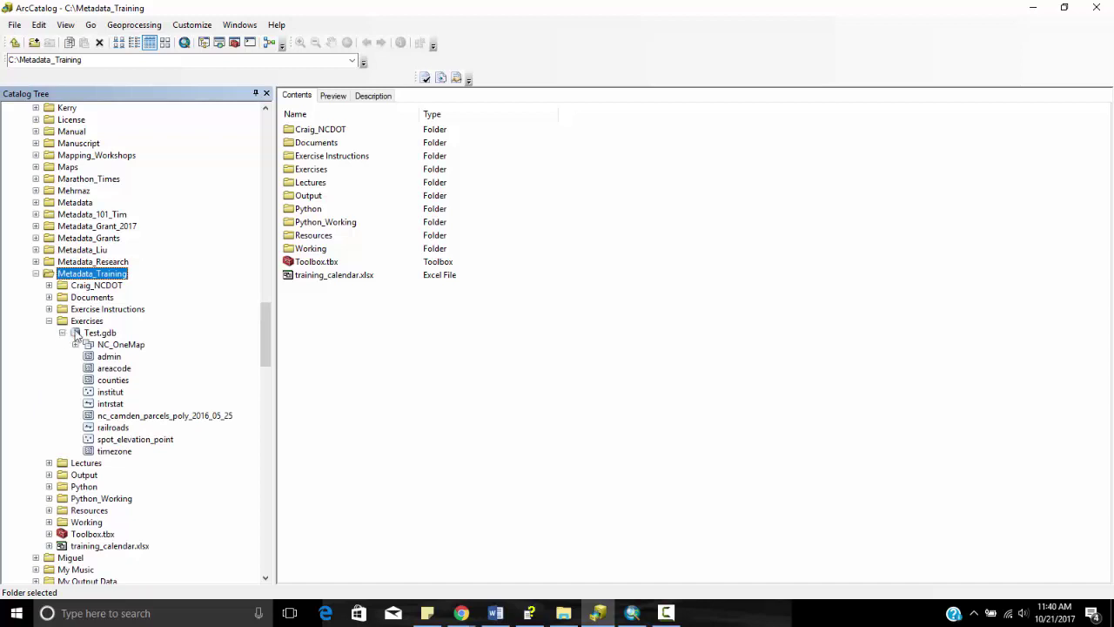
pyautogui.click(158, 417)
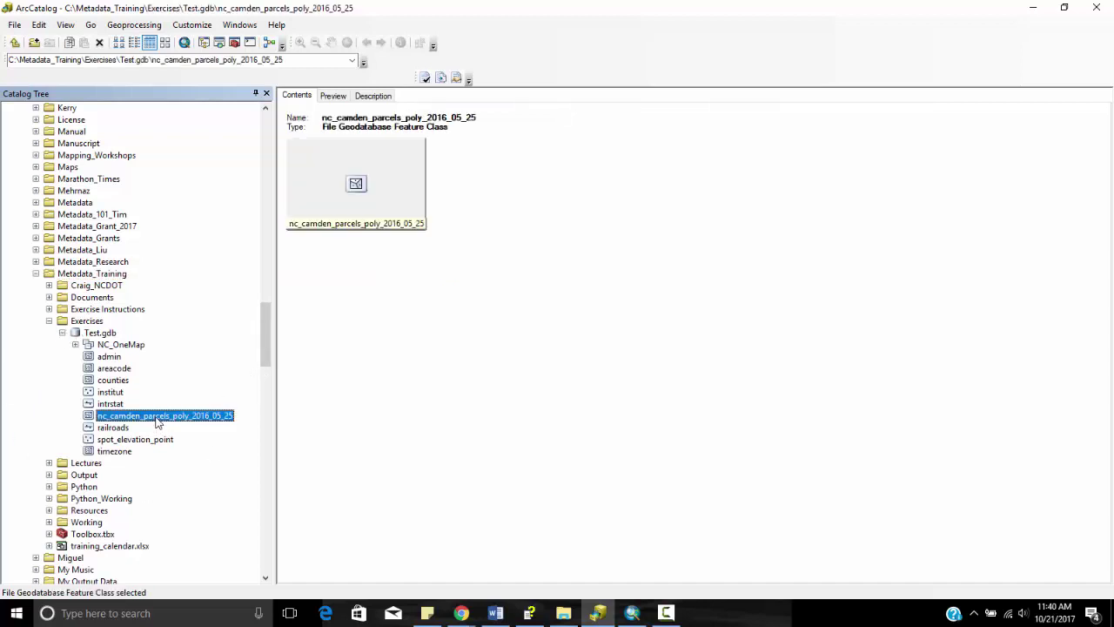
pyautogui.click(333, 96)
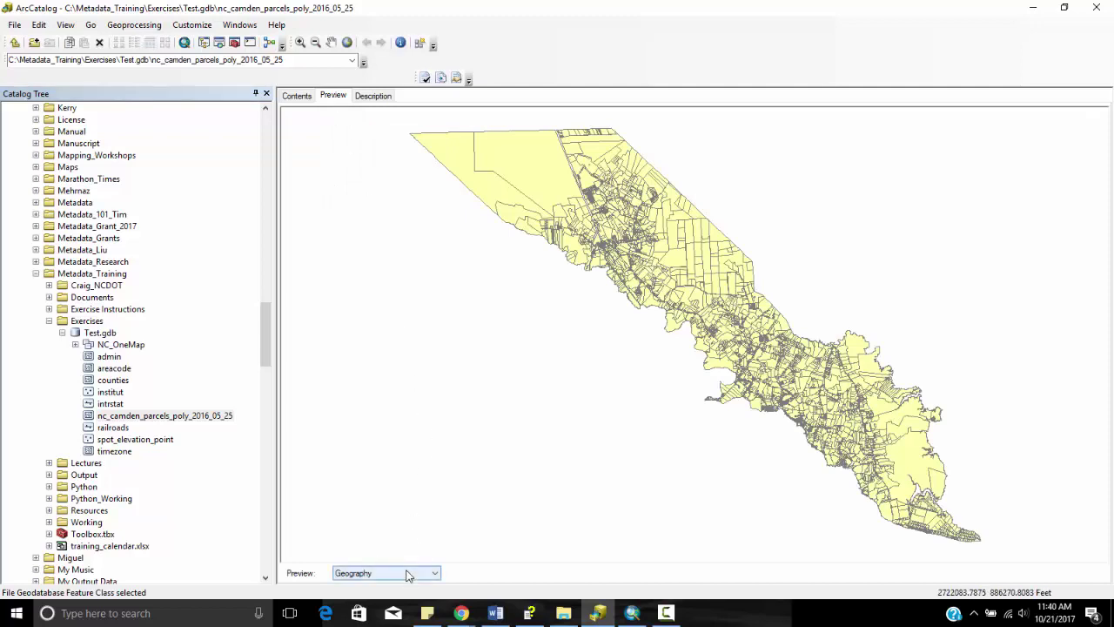
# Step: View the parcels as their 7337-row attribute table at record 38, then return to geography
pyautogui.click(407, 575)
pyautogui.click(404, 591)
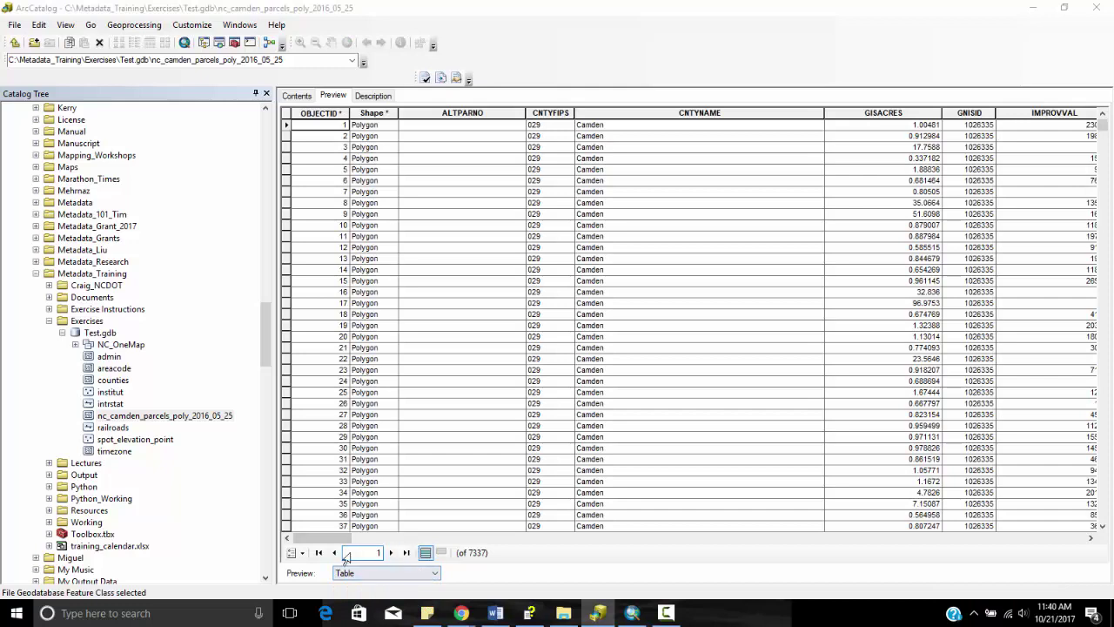
pyautogui.click(344, 533)
pyautogui.click(400, 573)
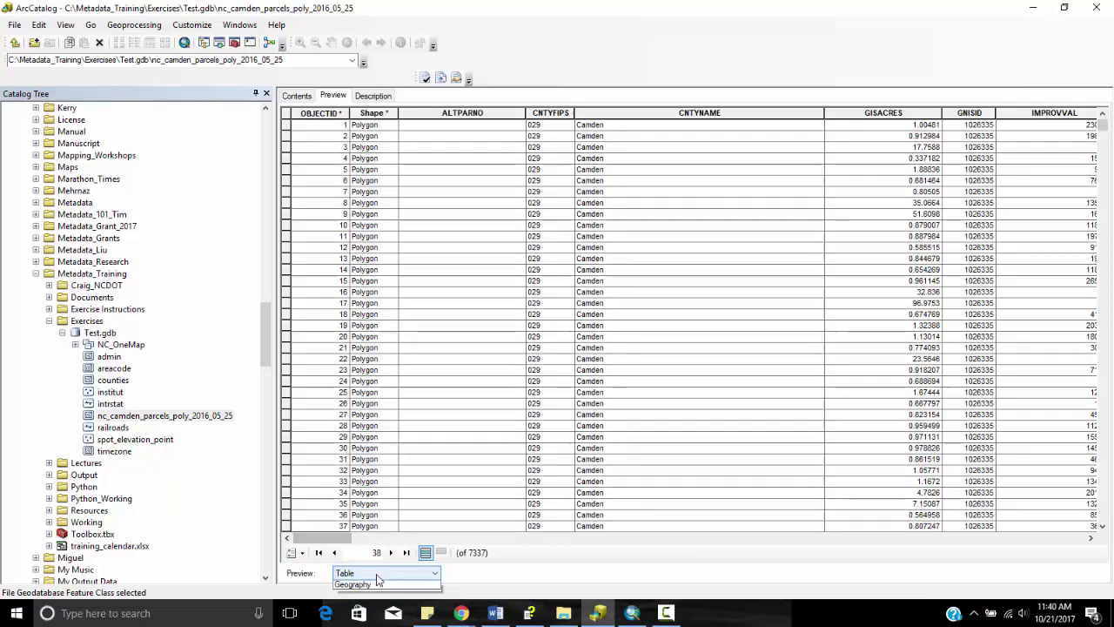
pyautogui.click(396, 586)
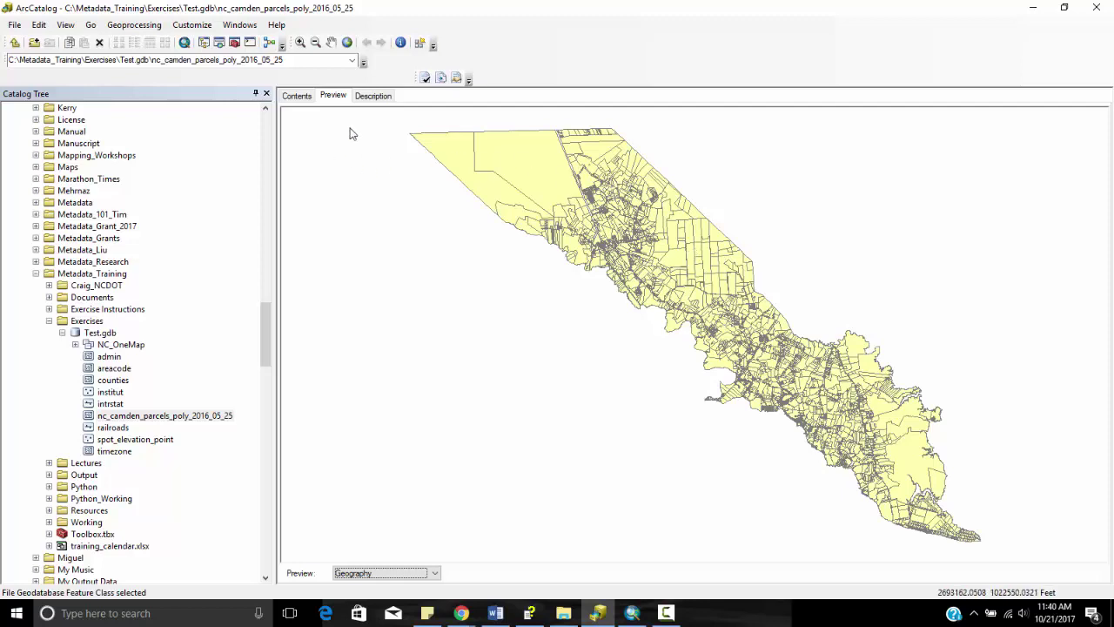
pyautogui.click(374, 96)
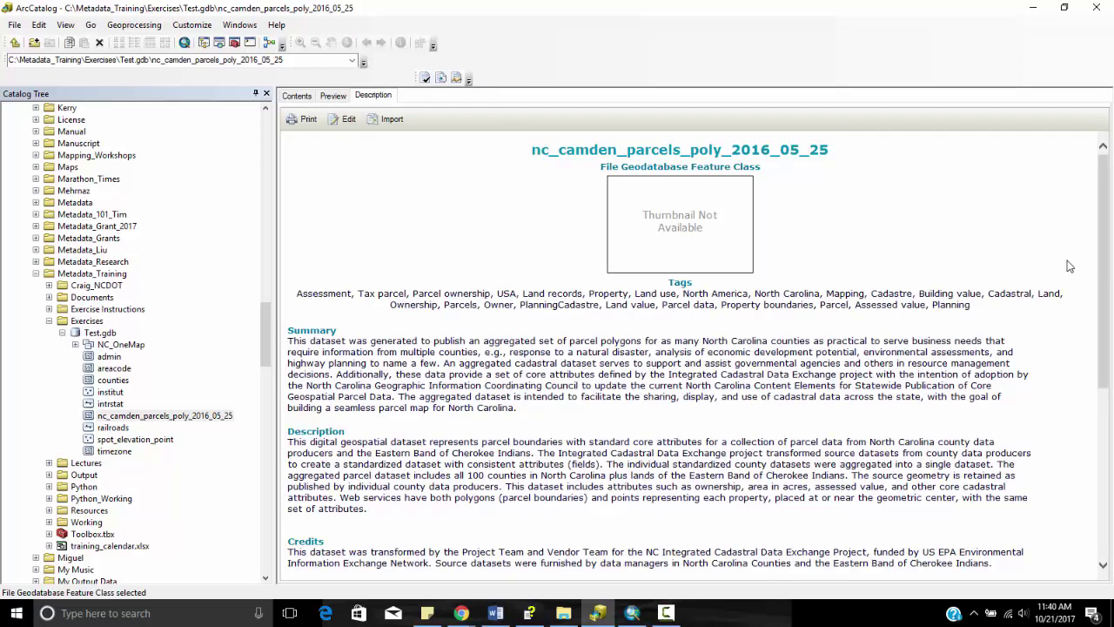
pyautogui.click(192, 31)
pyautogui.click(189, 104)
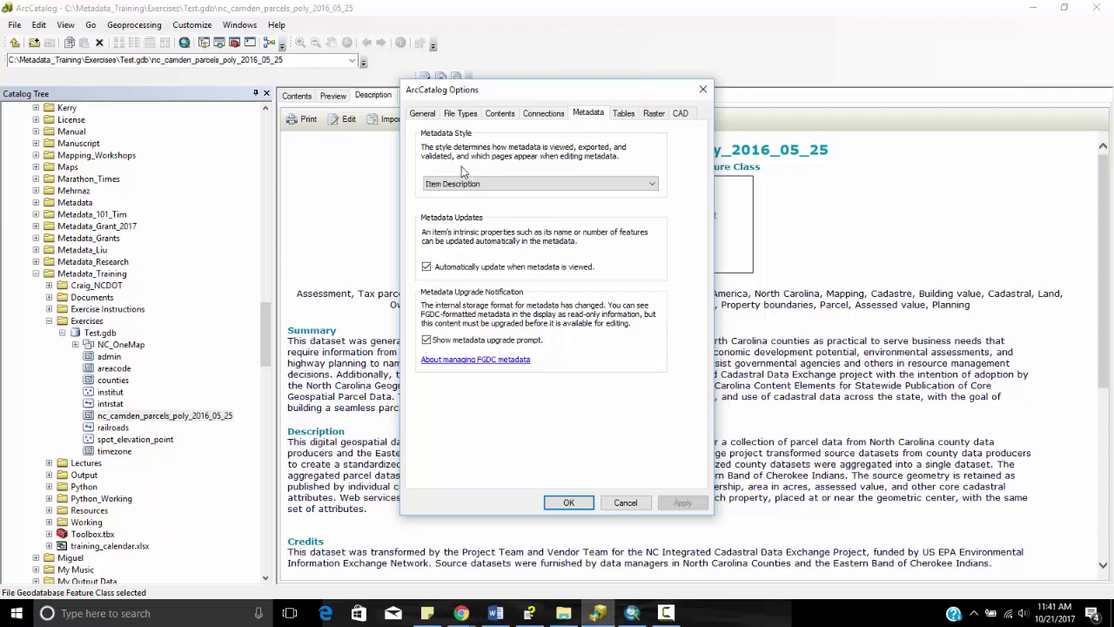
pyautogui.click(617, 185)
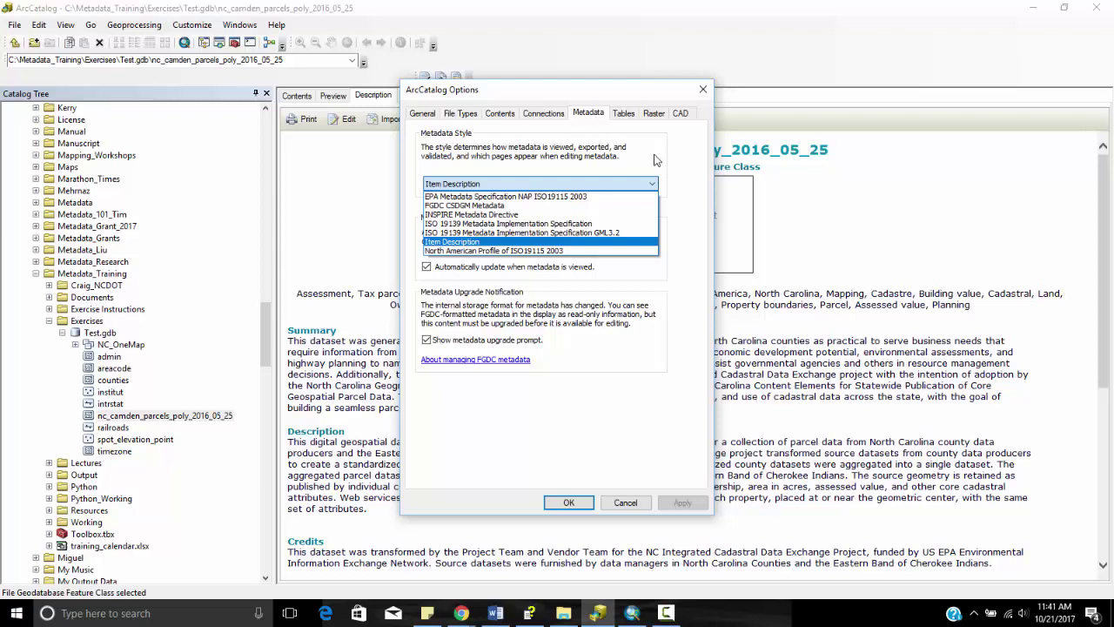
pyautogui.click(496, 243)
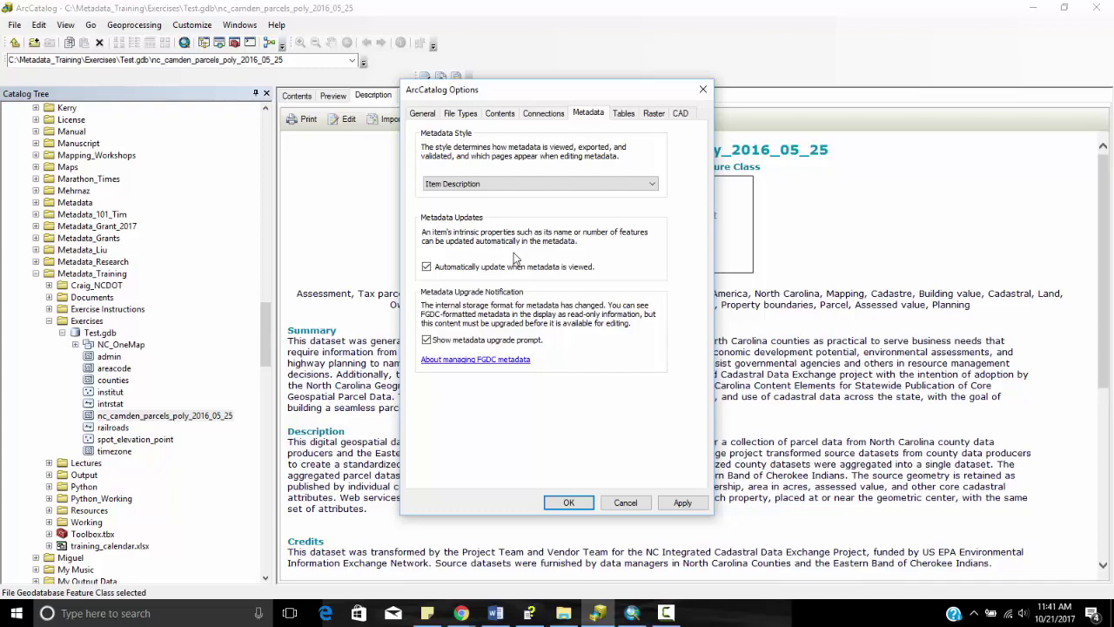
pyautogui.click(571, 498)
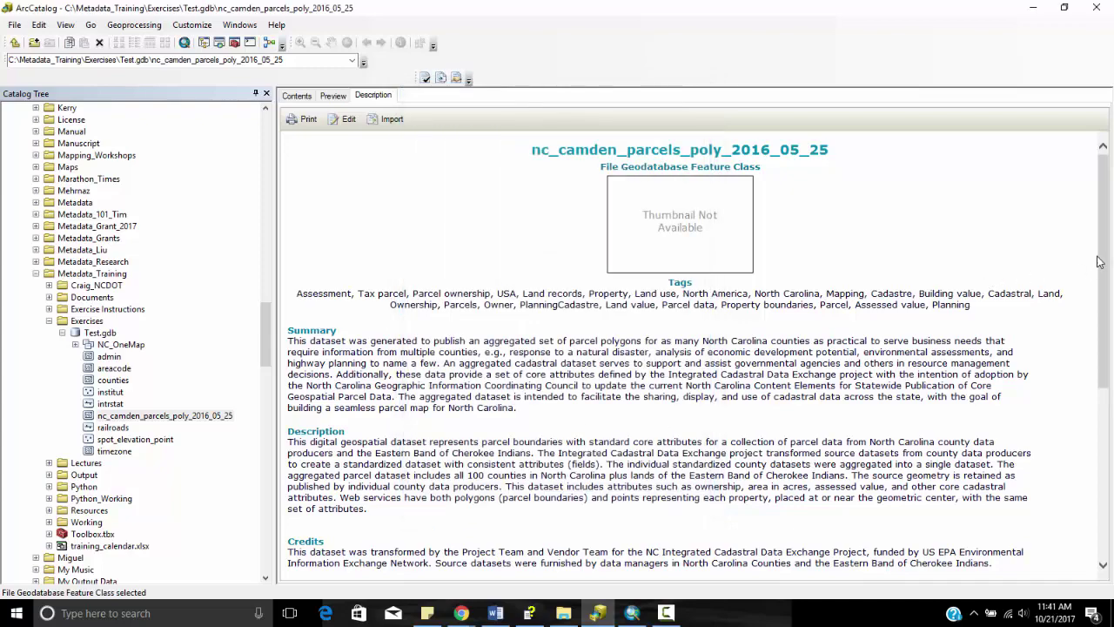
pyautogui.moveTo(1103, 254); pyautogui.dragTo(1104, 331)
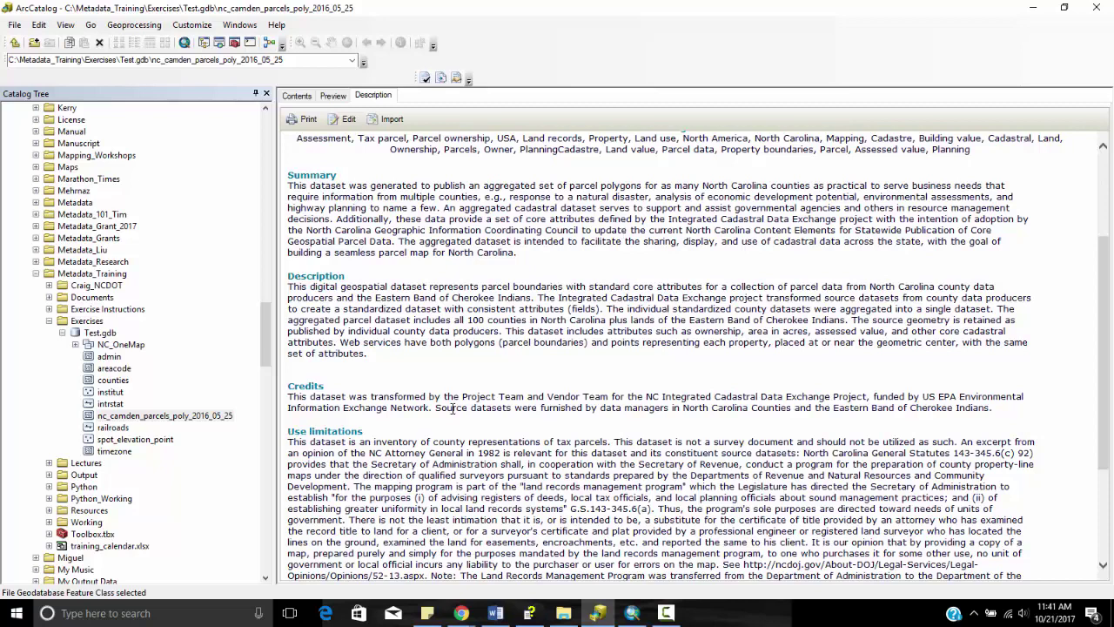
pyautogui.scroll(-5, 453, 409)
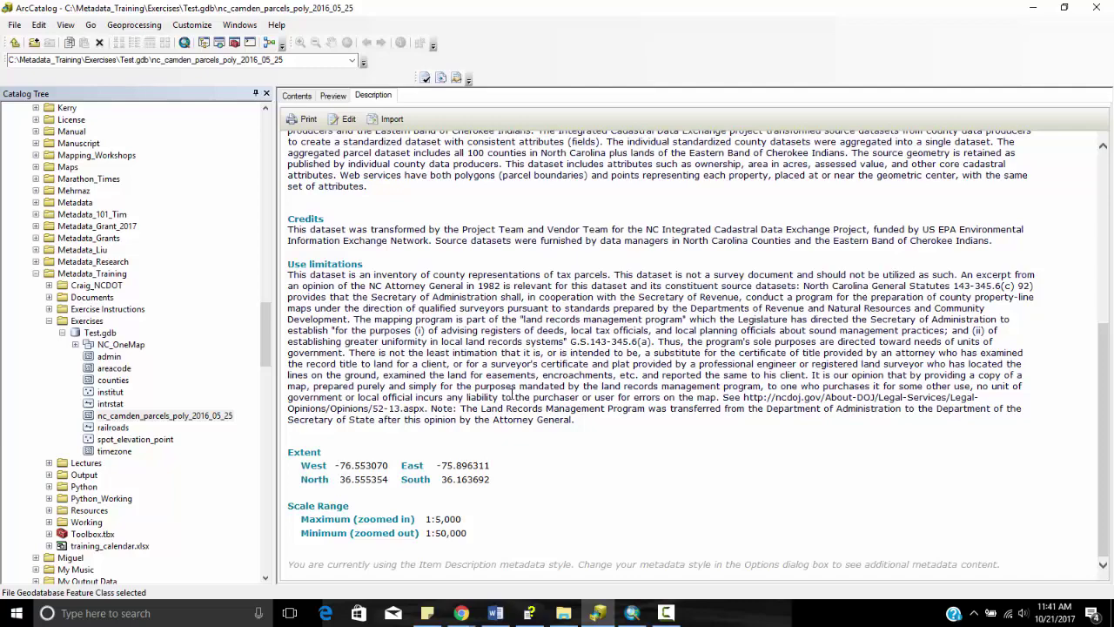
pyautogui.scroll(4, 664, 451)
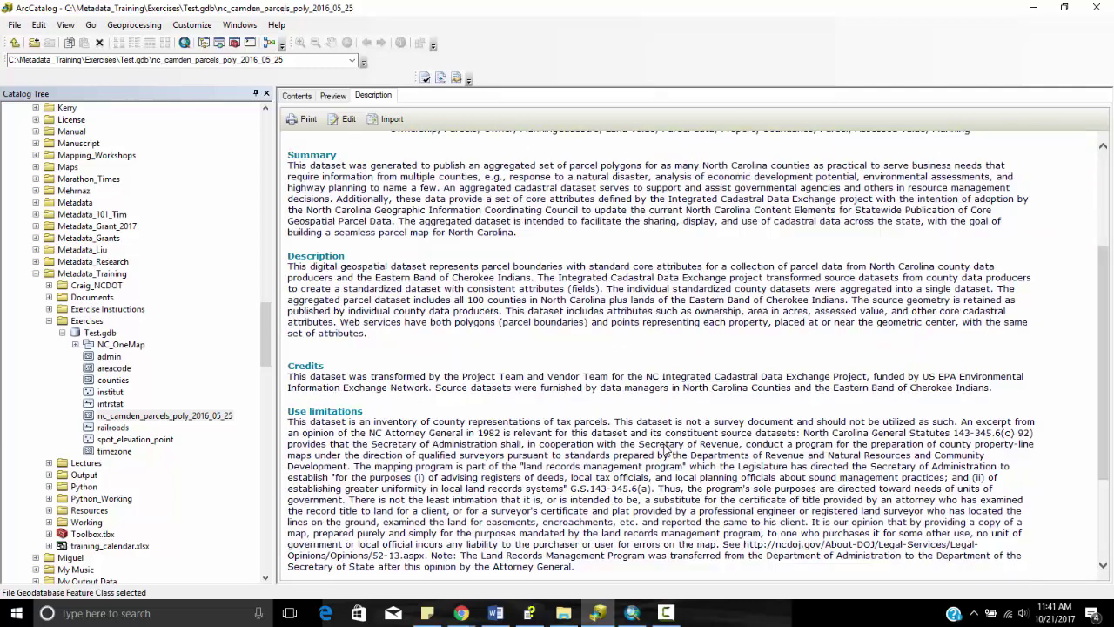
pyautogui.scroll(5, 664, 451)
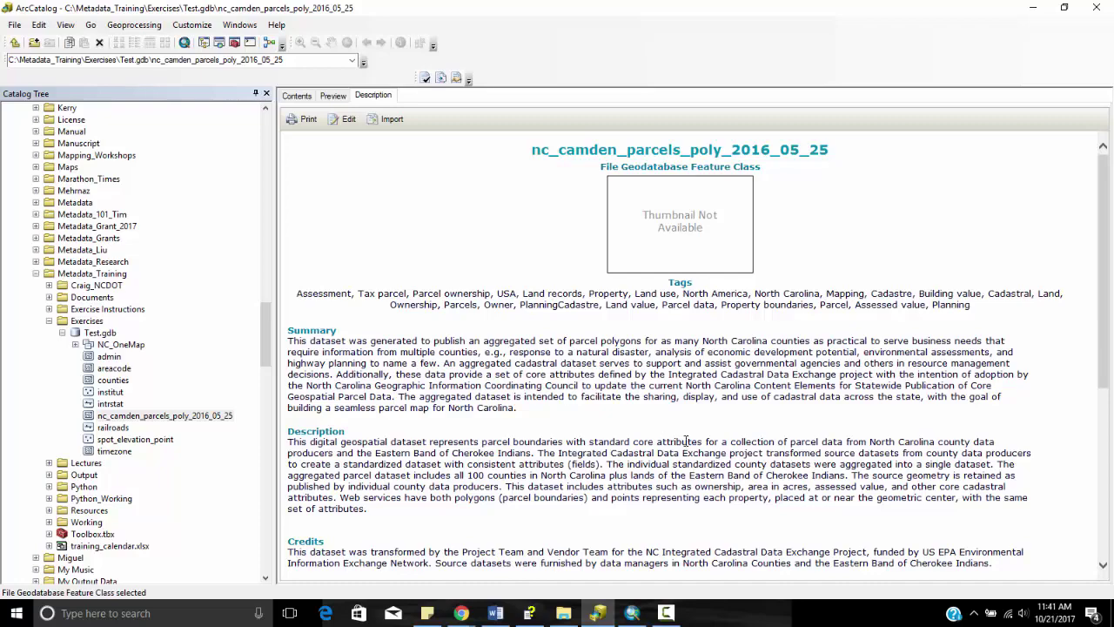
pyautogui.scroll(-8, 685, 441)
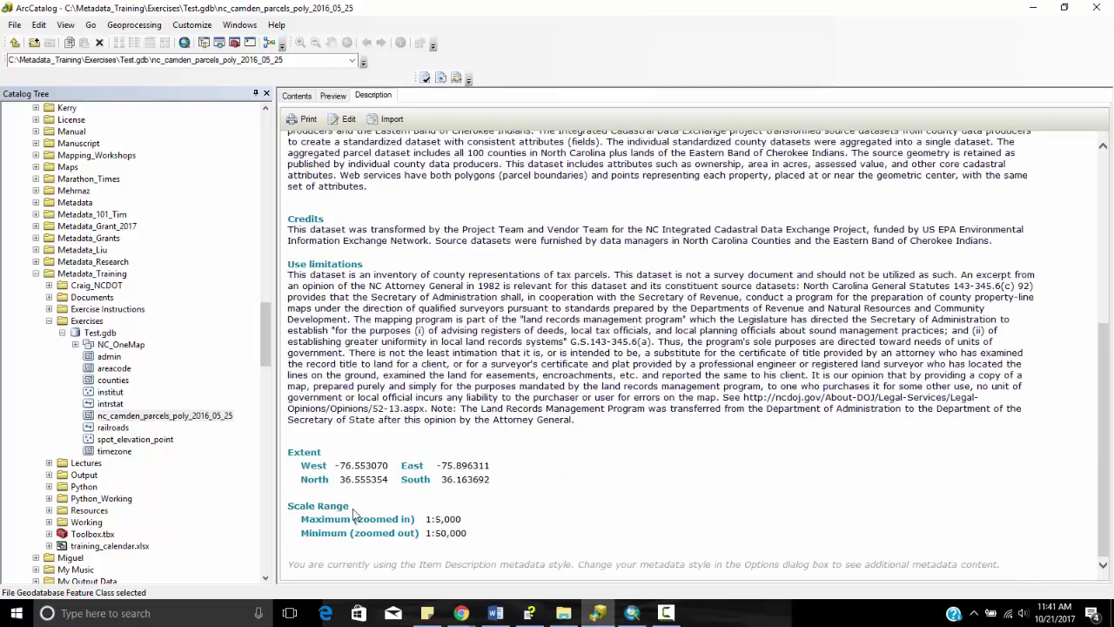
pyautogui.scroll(4, 747, 452)
pyautogui.scroll(4, 747, 452)
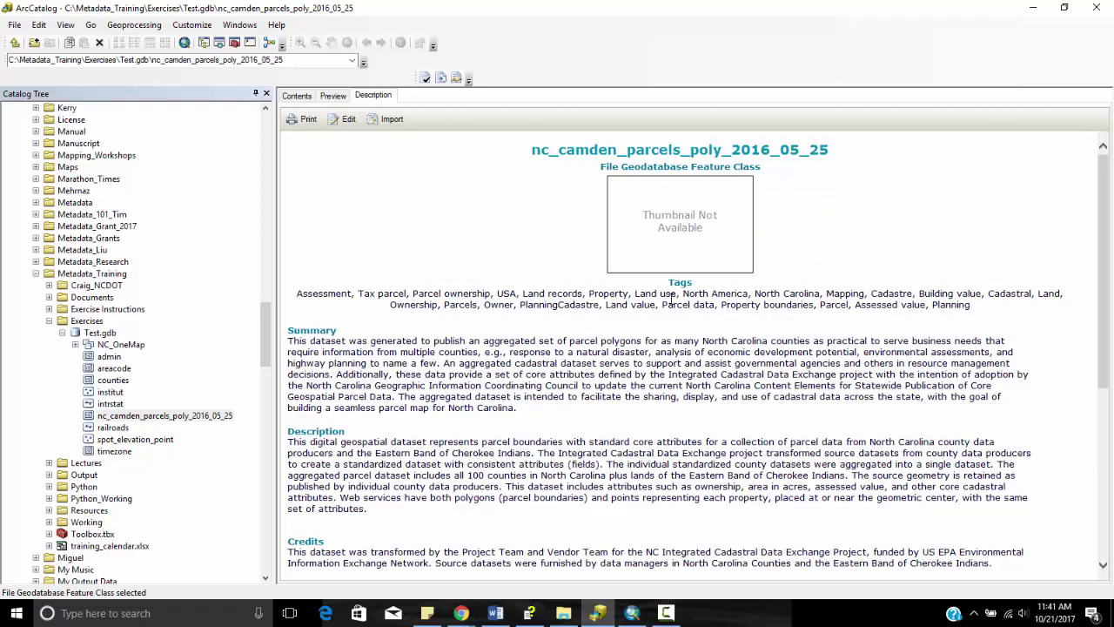
# Step: On the Metadata tab of ArcCatalog Options, pick FGDC CSDGM Metadata as the metadata style
pyautogui.click(192, 25)
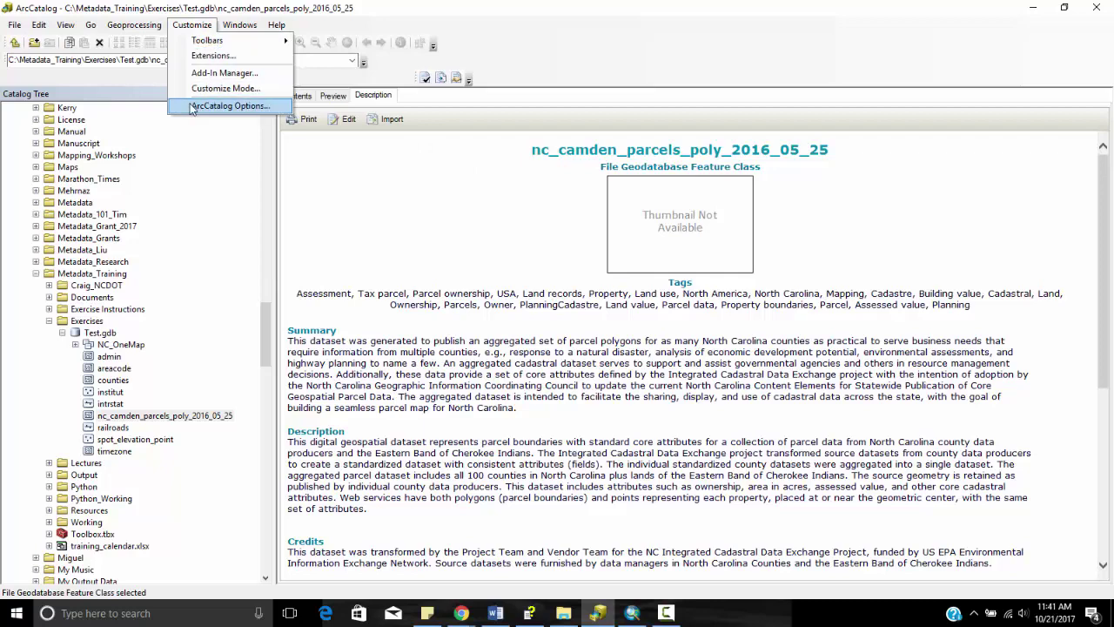
pyautogui.click(224, 105)
pyautogui.click(458, 184)
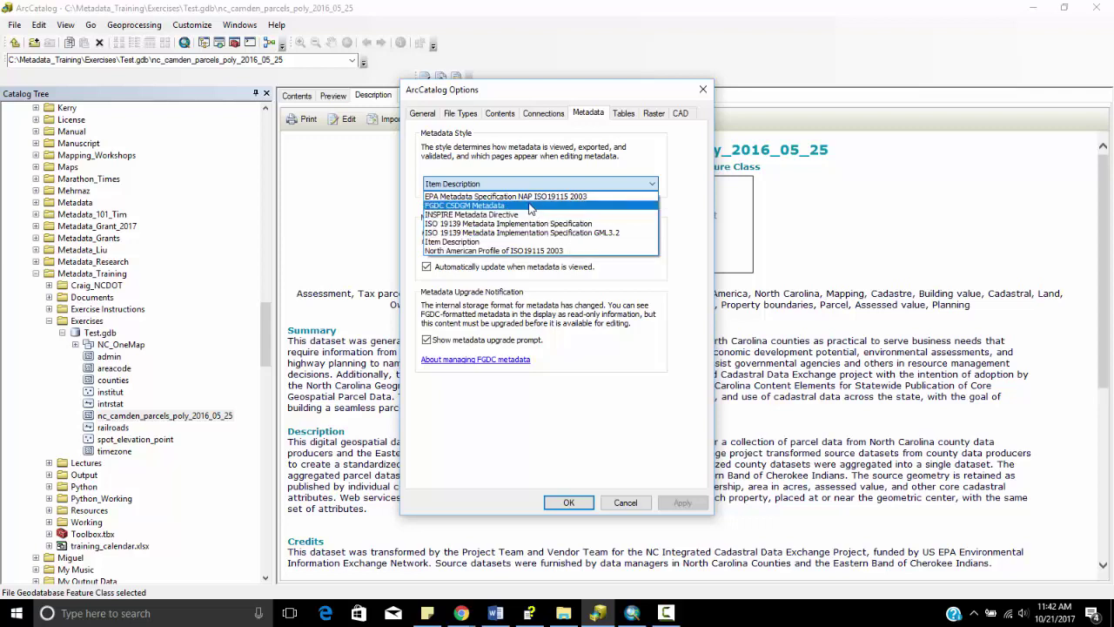
pyautogui.click(530, 206)
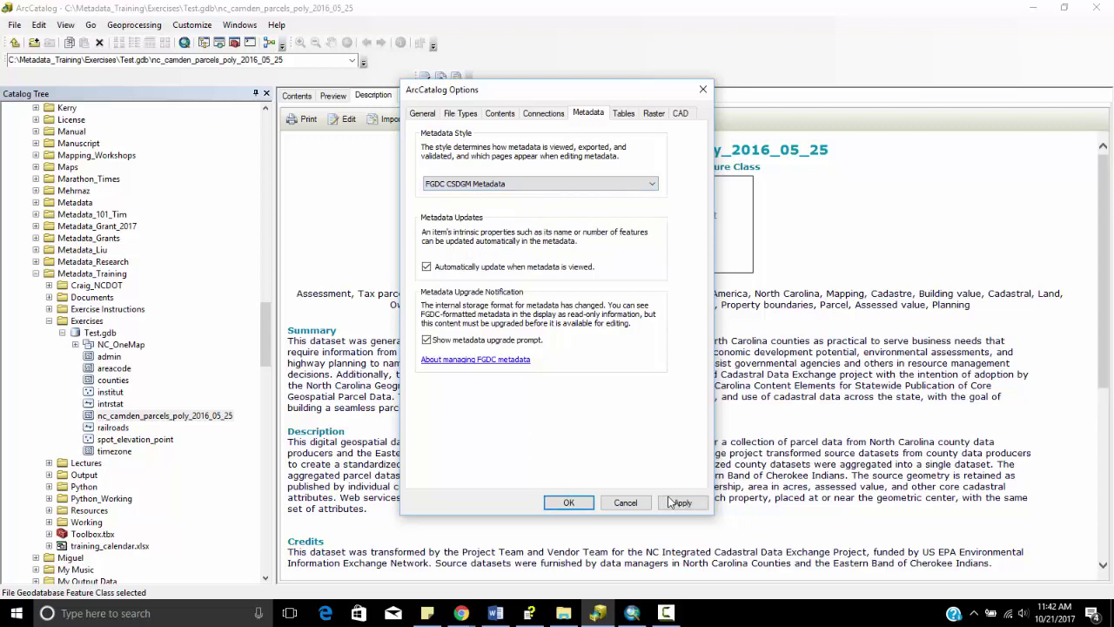
# Step: Confirm the FGDC style and reload the parcels metadata by selecting intrstat, then parcels
pyautogui.click(568, 502)
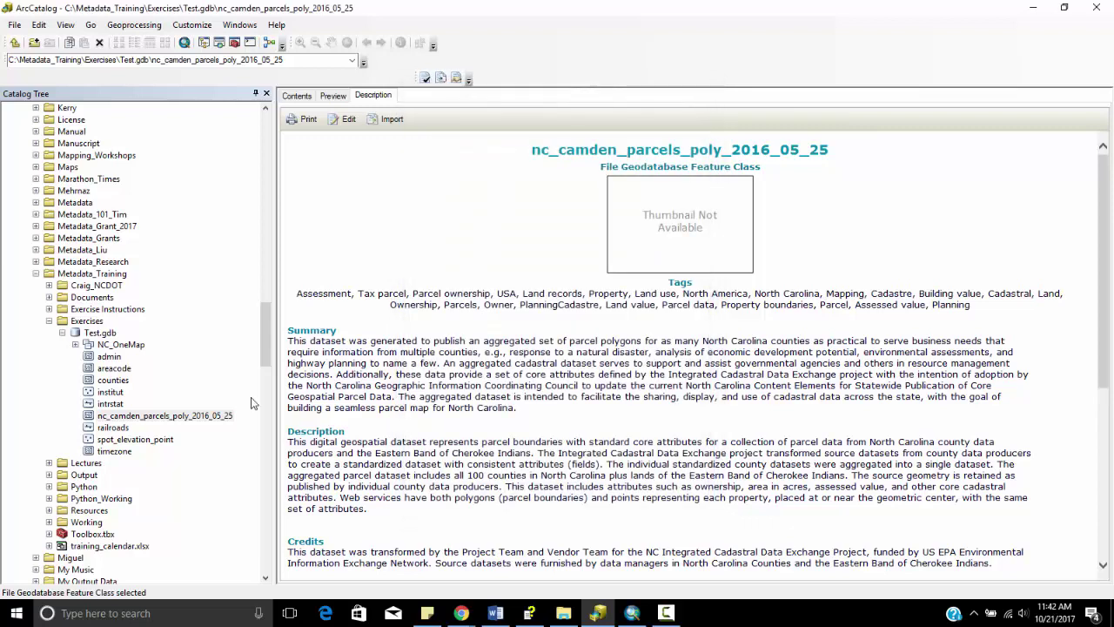
pyautogui.click(113, 404)
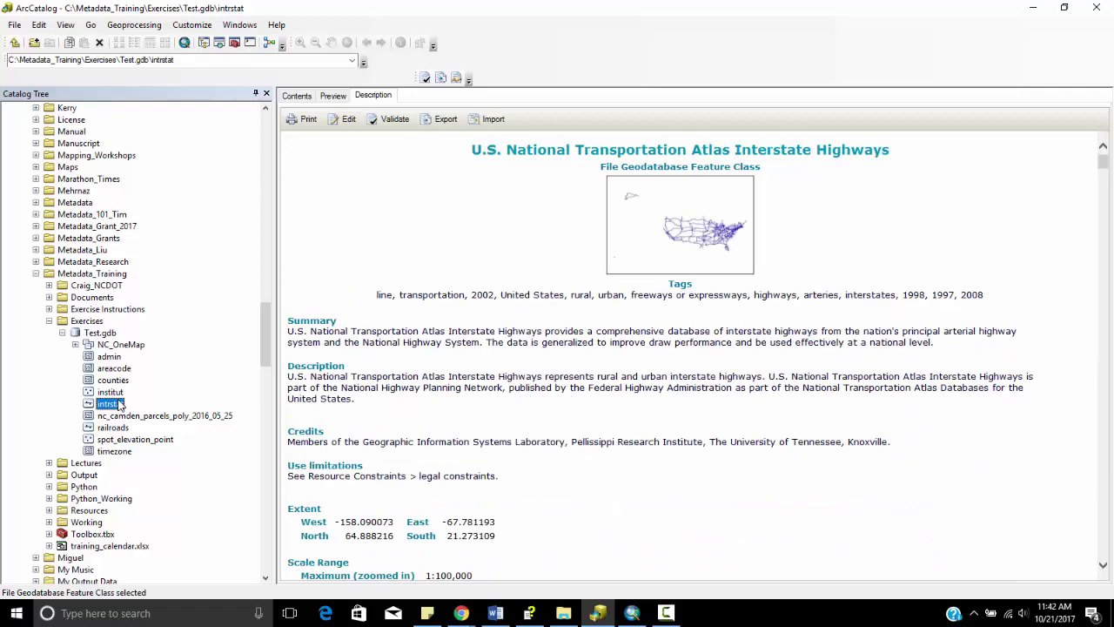
pyautogui.click(135, 418)
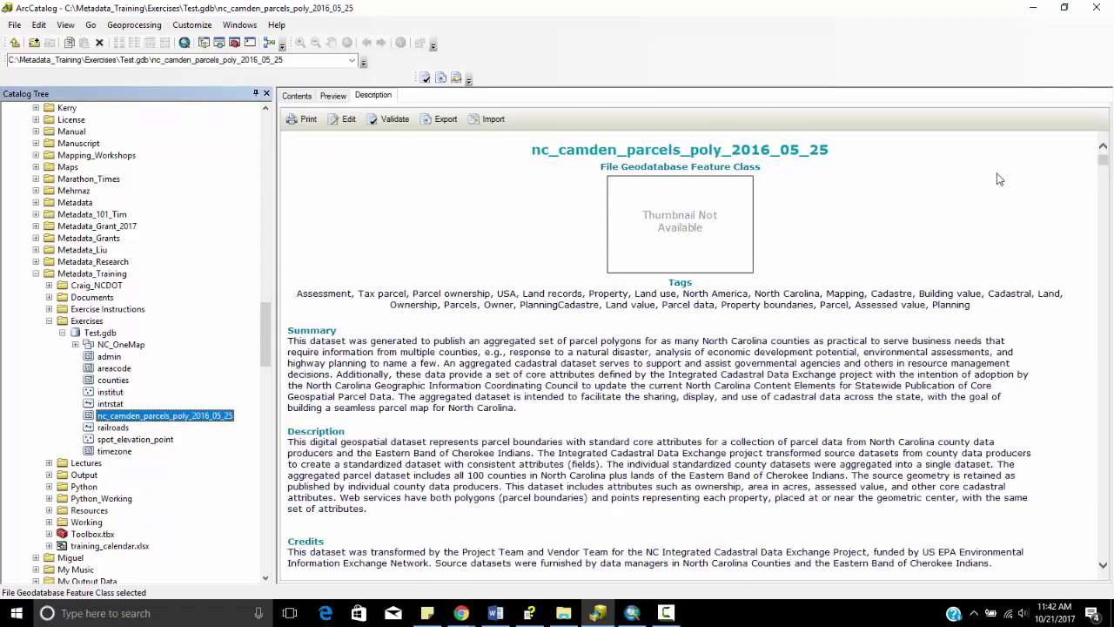
# Step: Scroll through the parcels FGDC description and expand its read-only FGDC Metadata section
pyautogui.moveTo(1102, 162)
pyautogui.mouseDown()
pyautogui.moveTo(1102, 522)
pyautogui.moveTo(1101, 160)
pyautogui.mouseUp()
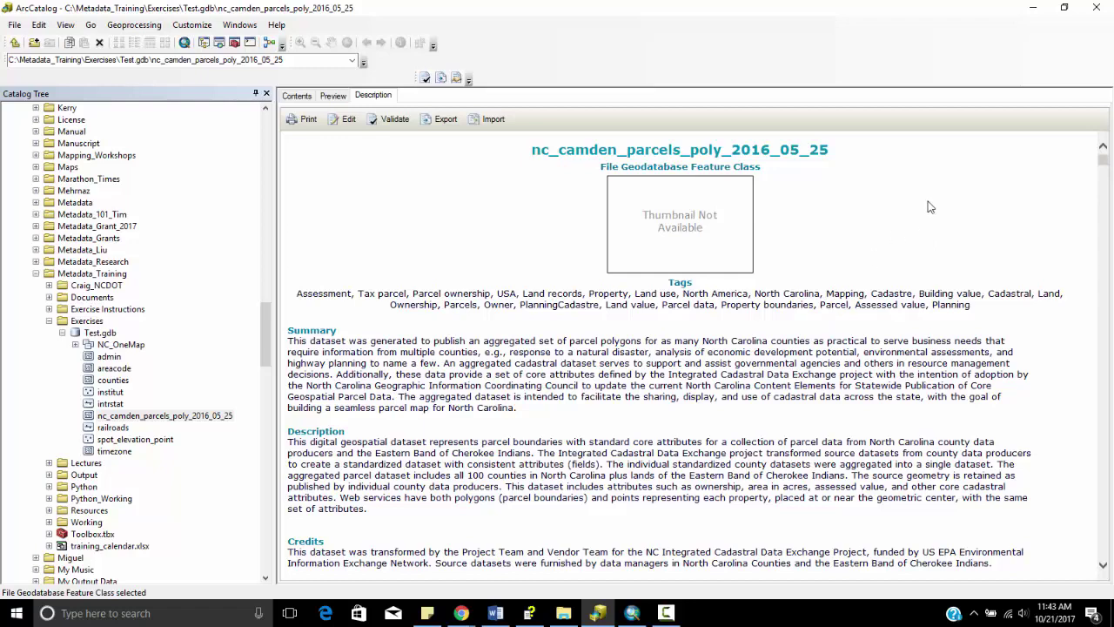
pyautogui.moveTo(1103, 161); pyautogui.dragTo(1102, 271)
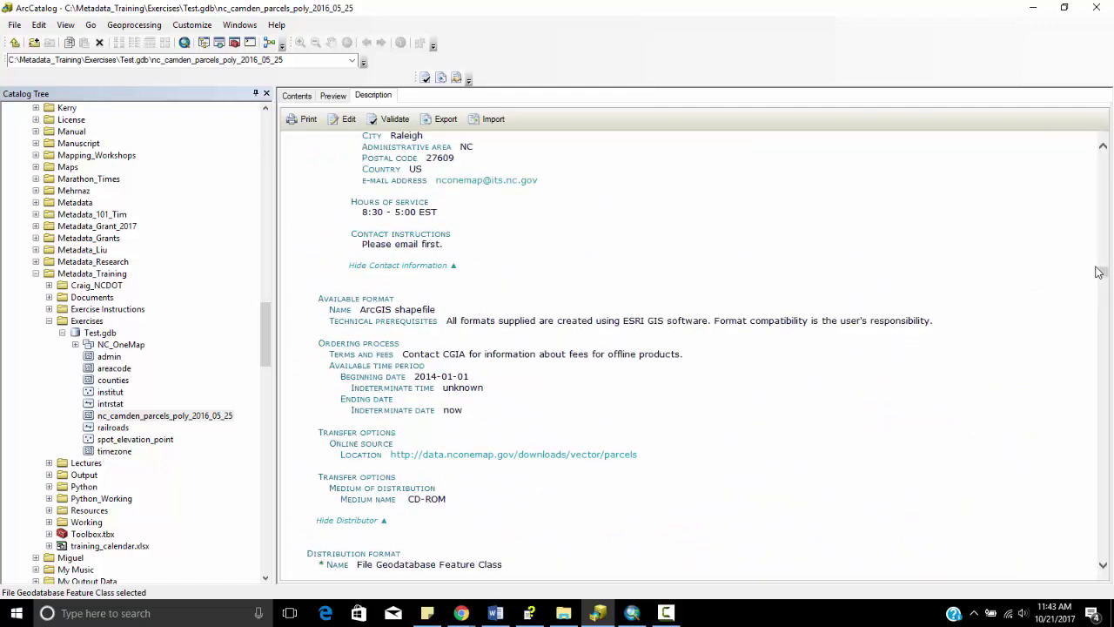
pyautogui.moveTo(1102, 271); pyautogui.dragTo(1102, 170)
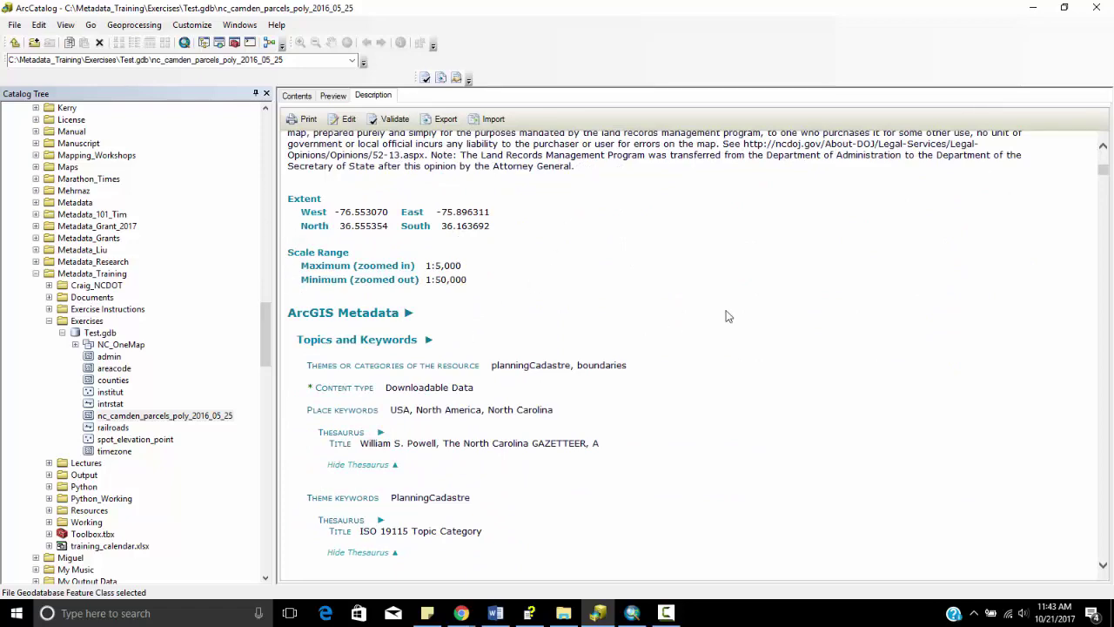
pyautogui.moveTo(1108, 170); pyautogui.dragTo(1107, 333)
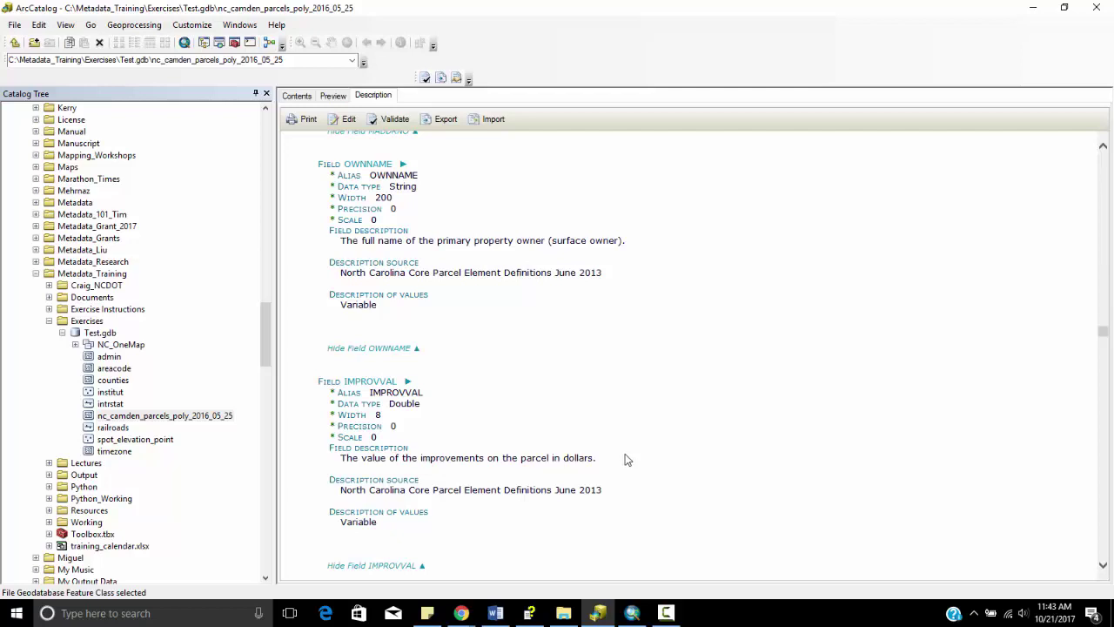
pyautogui.moveTo(1103, 333); pyautogui.dragTo(1103, 536)
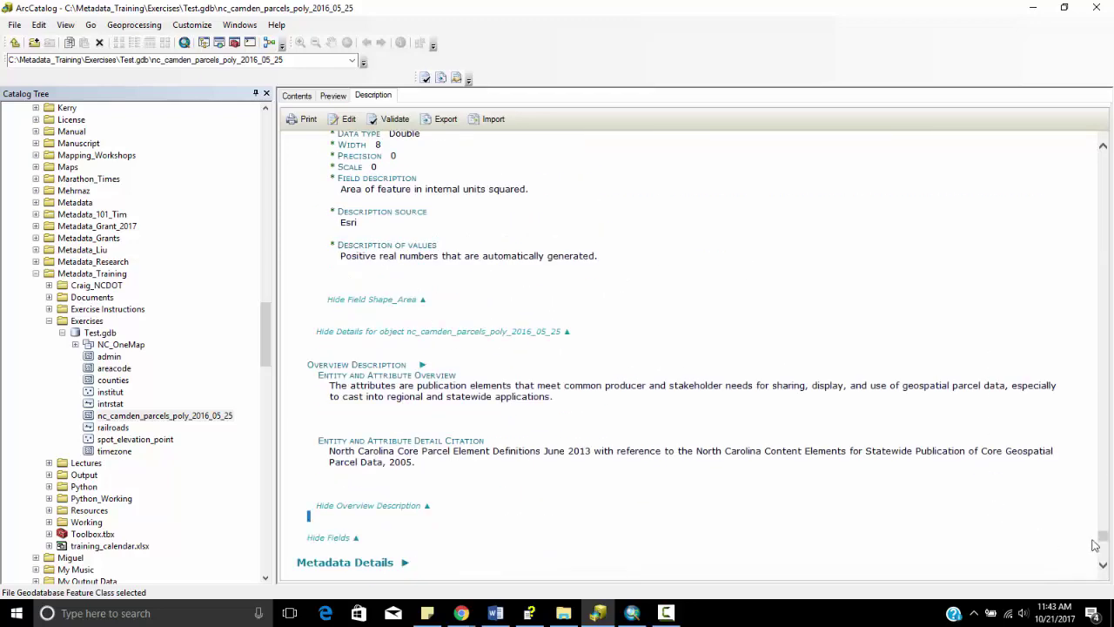
pyautogui.moveTo(1103, 540); pyautogui.dragTo(1102, 552)
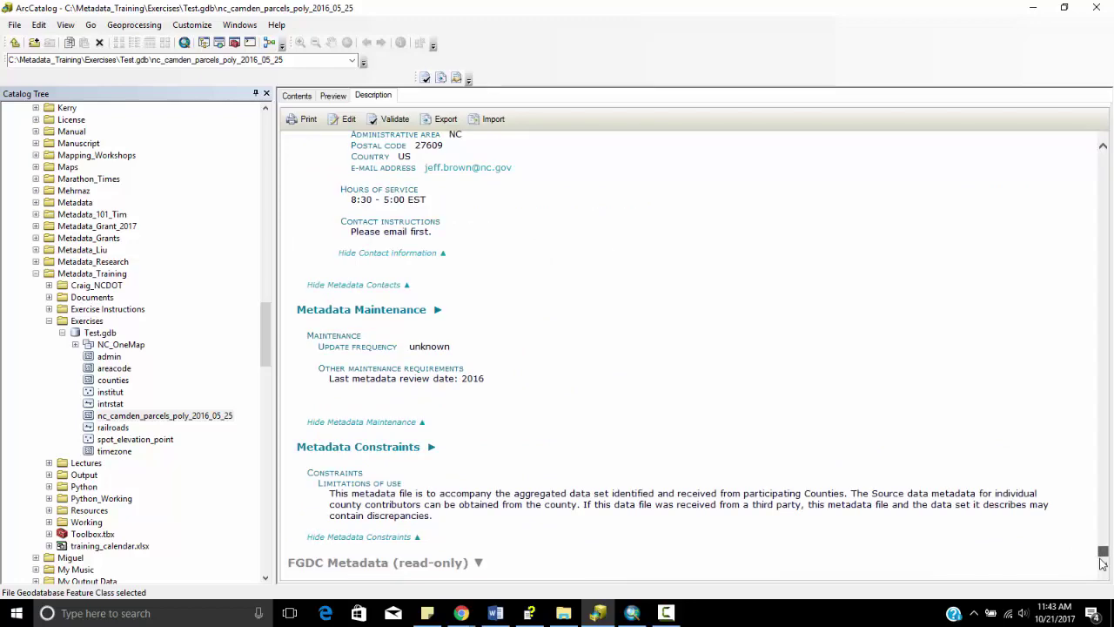
pyautogui.click(399, 566)
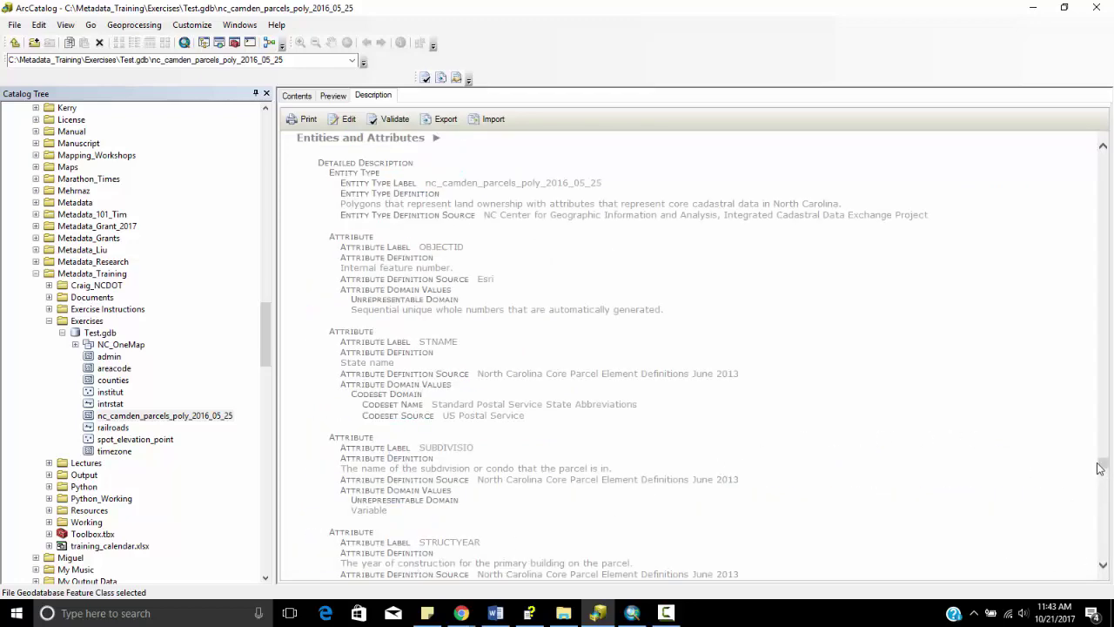
pyautogui.moveTo(1101, 465); pyautogui.dragTo(1103, 209)
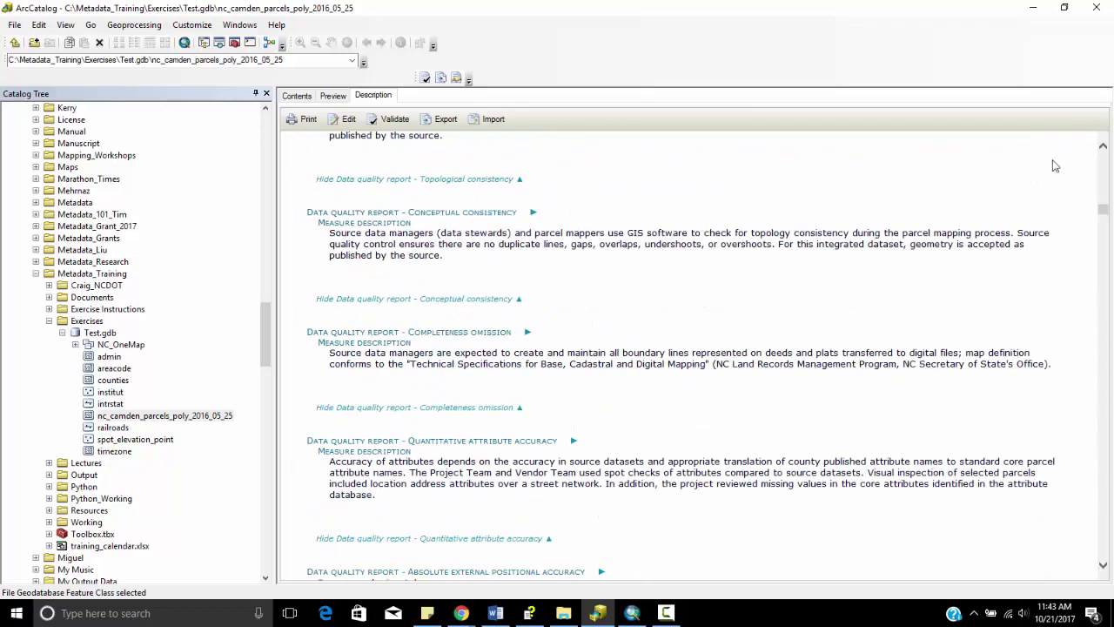
pyautogui.hotkey('alt', 'Tab')
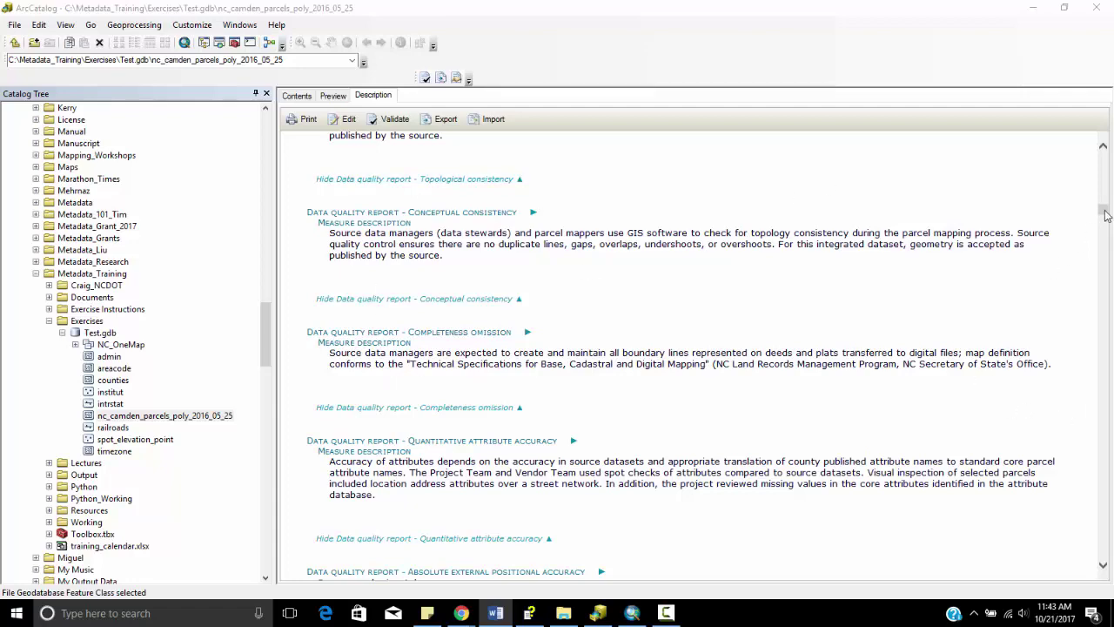
pyautogui.moveTo(1104, 211); pyautogui.dragTo(1101, 160)
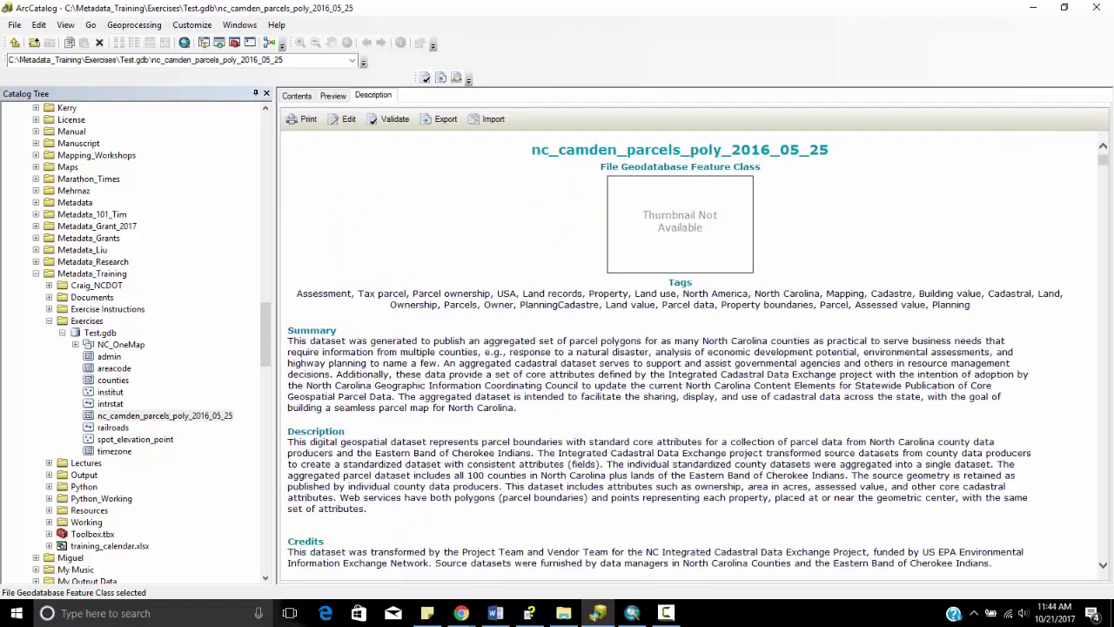
pyautogui.hotkey('alt', 'Tab')
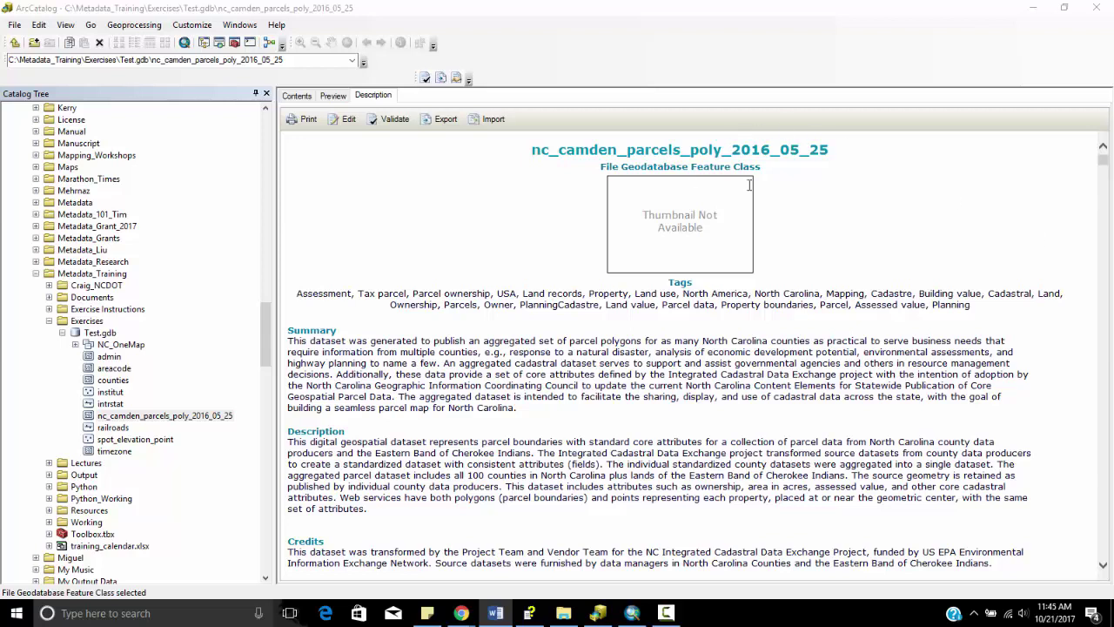
# Step: Check the Size, Modified, Read/Write, Location and Feature Type columns in ArcCatalog's Contents options
pyautogui.click(194, 25)
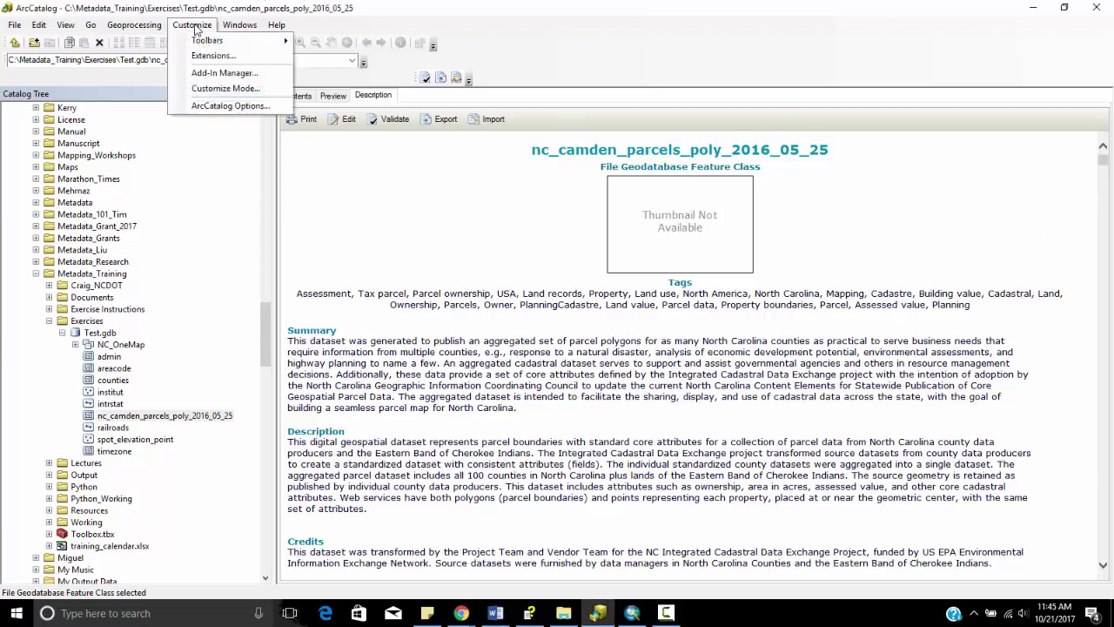
pyautogui.click(217, 108)
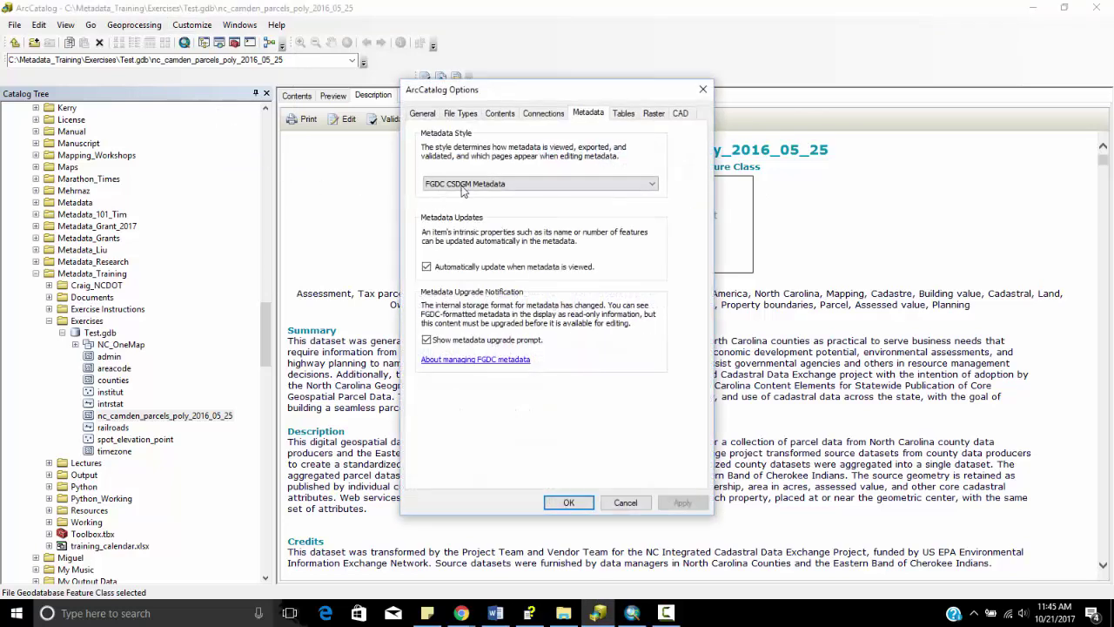
pyautogui.click(499, 114)
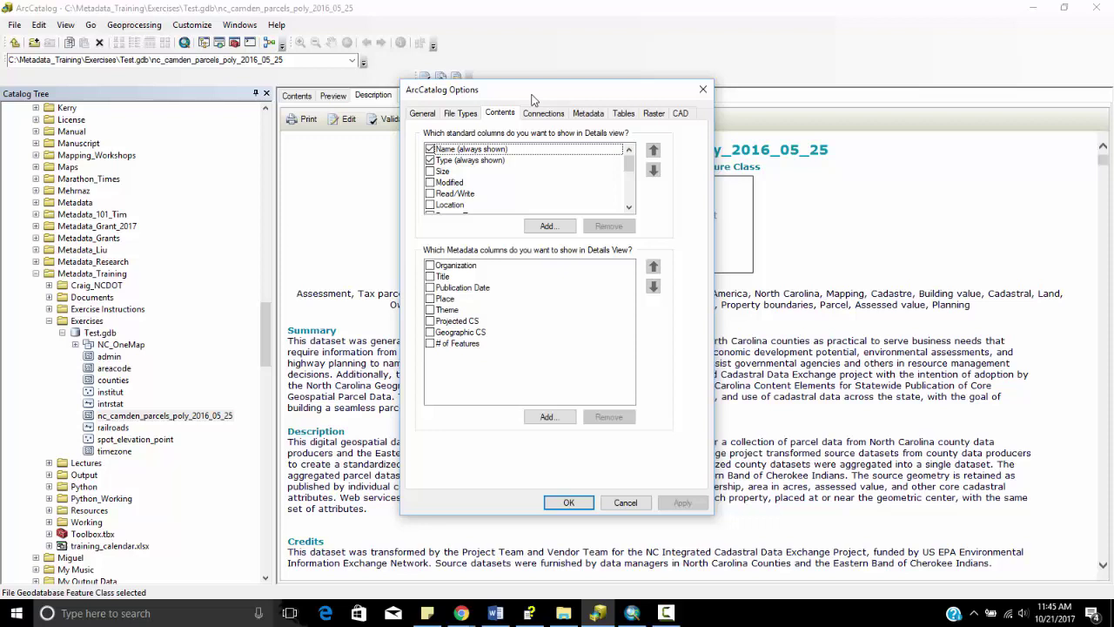
pyautogui.moveTo(533, 98); pyautogui.dragTo(537, 88)
pyautogui.click(445, 162)
pyautogui.click(435, 162)
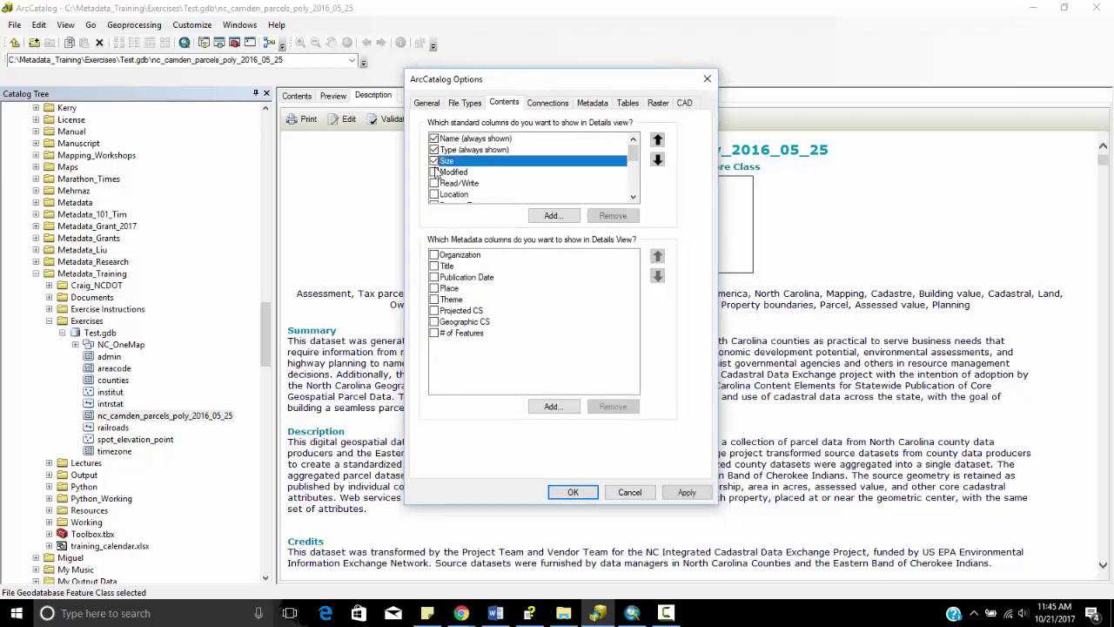
pyautogui.click(434, 171)
pyautogui.click(434, 183)
pyautogui.click(434, 194)
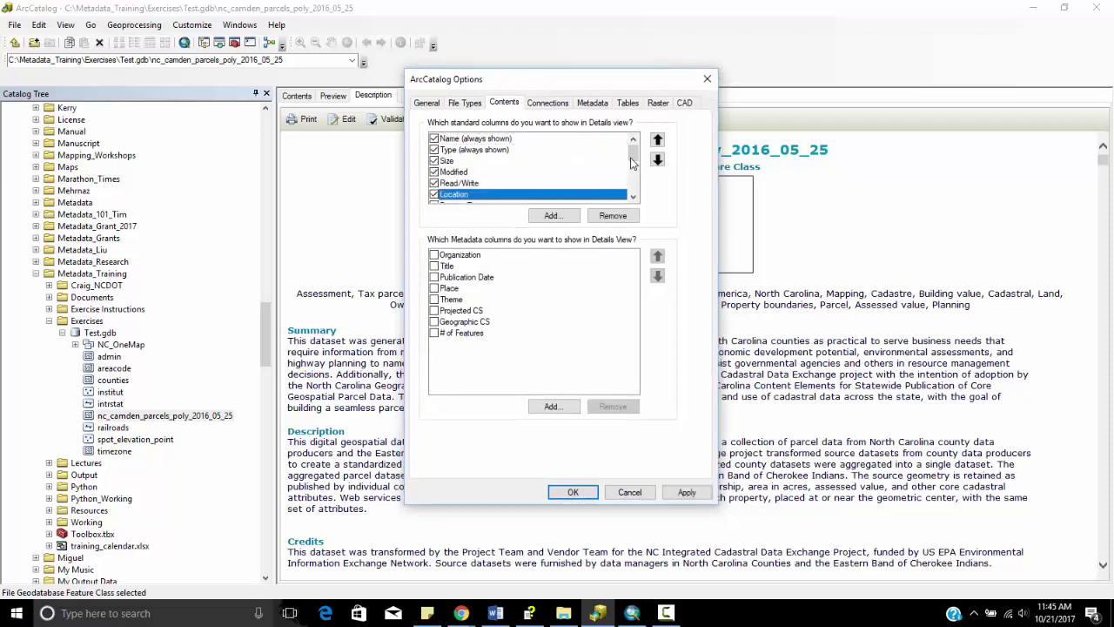
pyautogui.moveTo(631, 158); pyautogui.dragTo(636, 187)
pyautogui.click(435, 161)
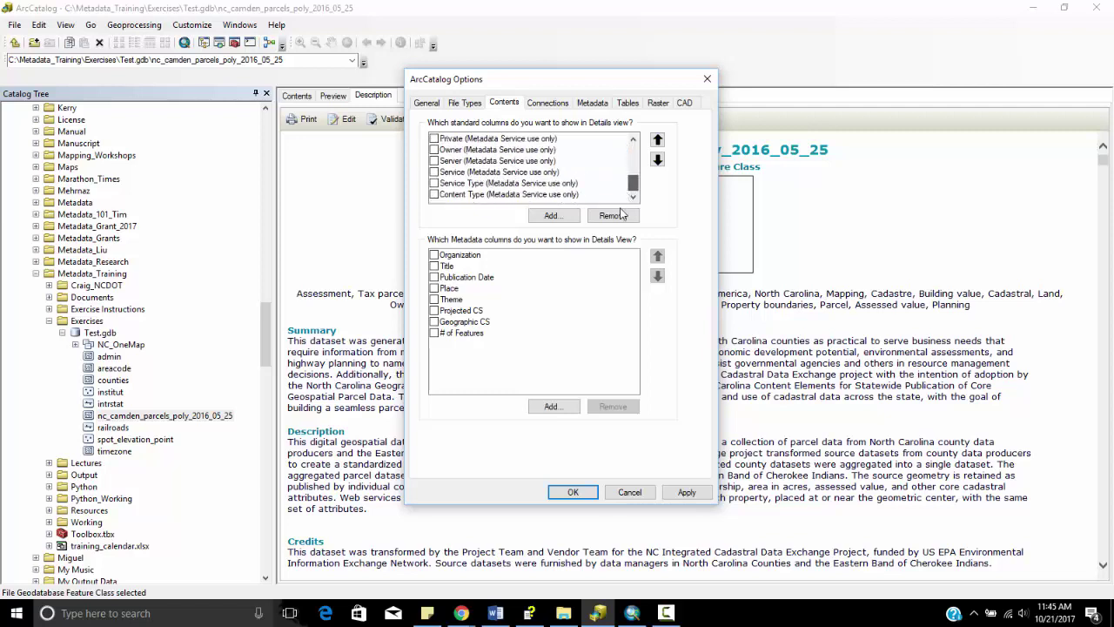
# Step: Apply the columns and view the parcels' details, showing 3.16 MB and Polygon feature type
pyautogui.click(687, 493)
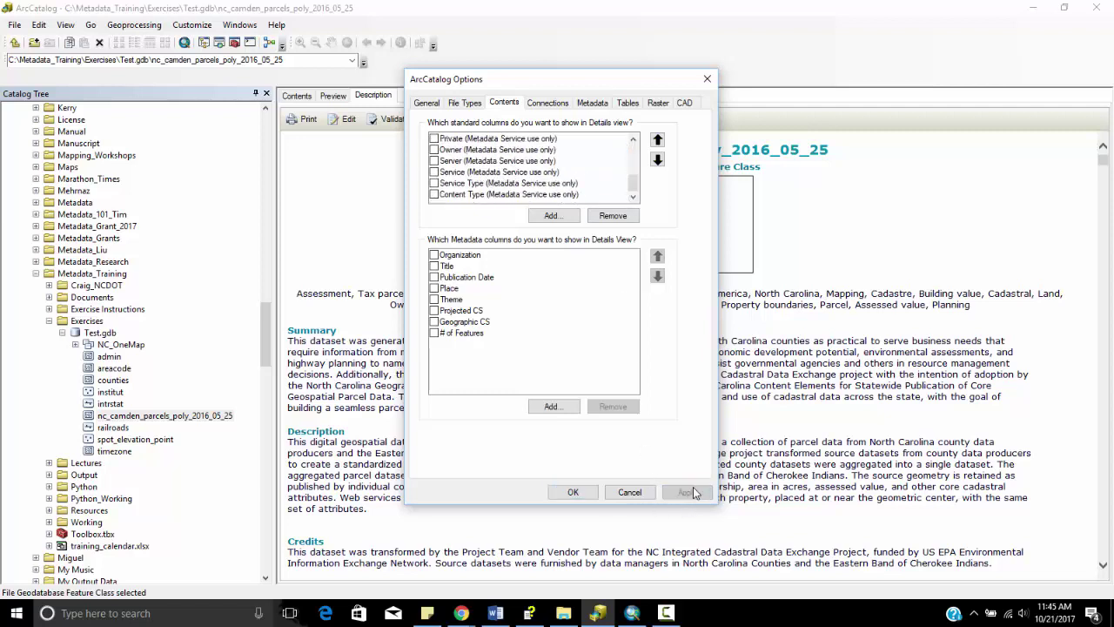
pyautogui.click(573, 492)
pyautogui.click(296, 95)
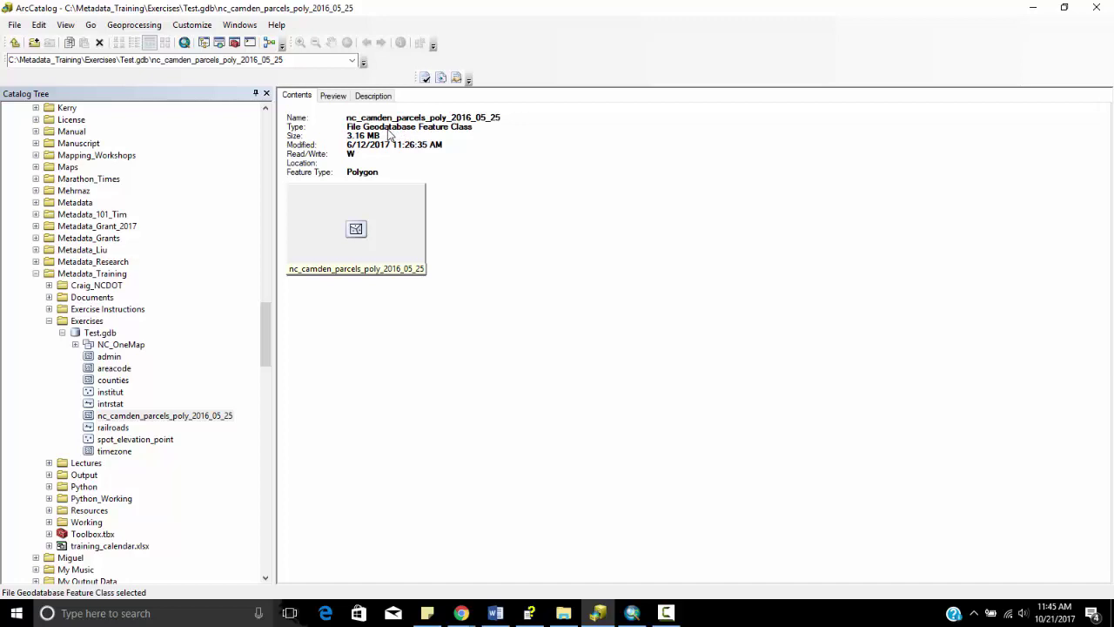
pyautogui.click(373, 97)
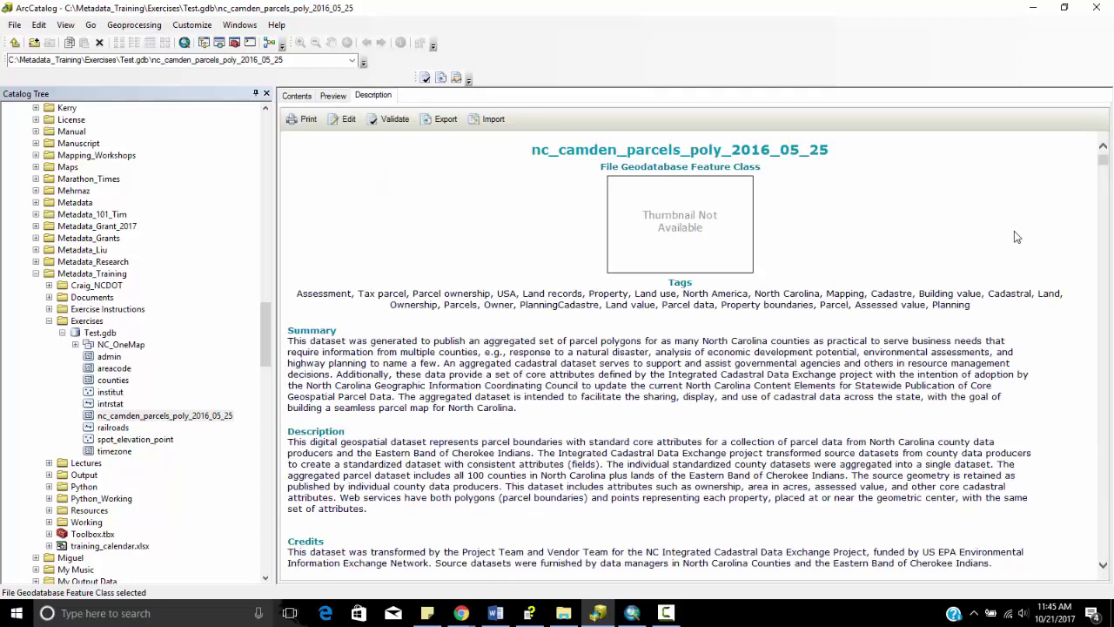
pyautogui.moveTo(1101, 167)
pyautogui.mouseDown()
pyautogui.moveTo(1102, 251)
pyautogui.moveTo(1096, 163)
pyautogui.mouseUp()
pyautogui.click(301, 100)
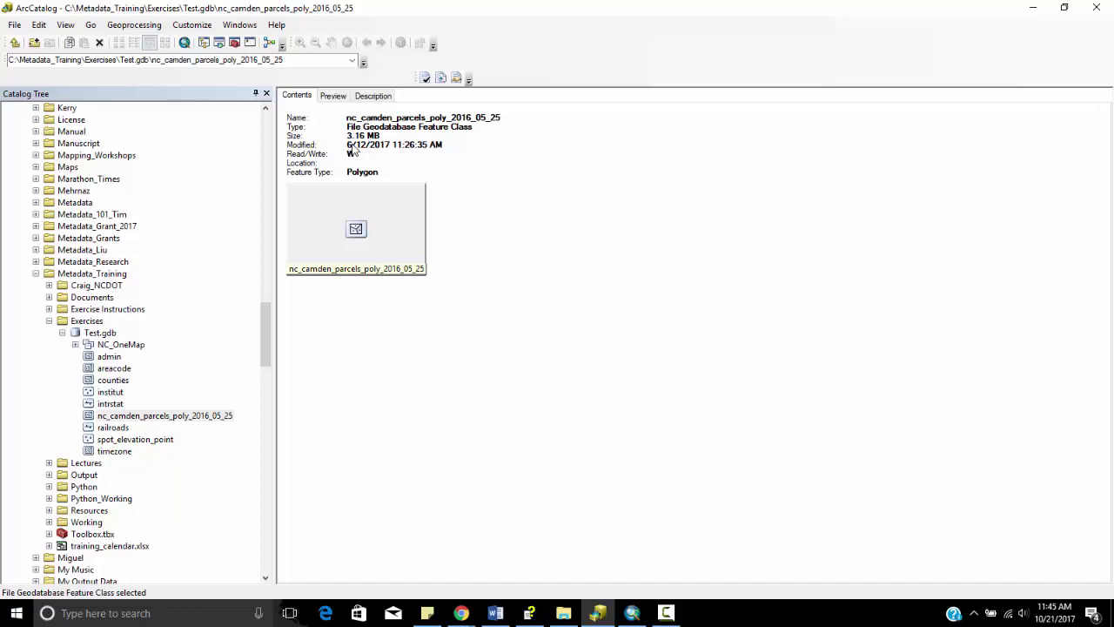
# Step: Turn on every metadata column, Organization through # of Features, and apply the options
pyautogui.click(195, 30)
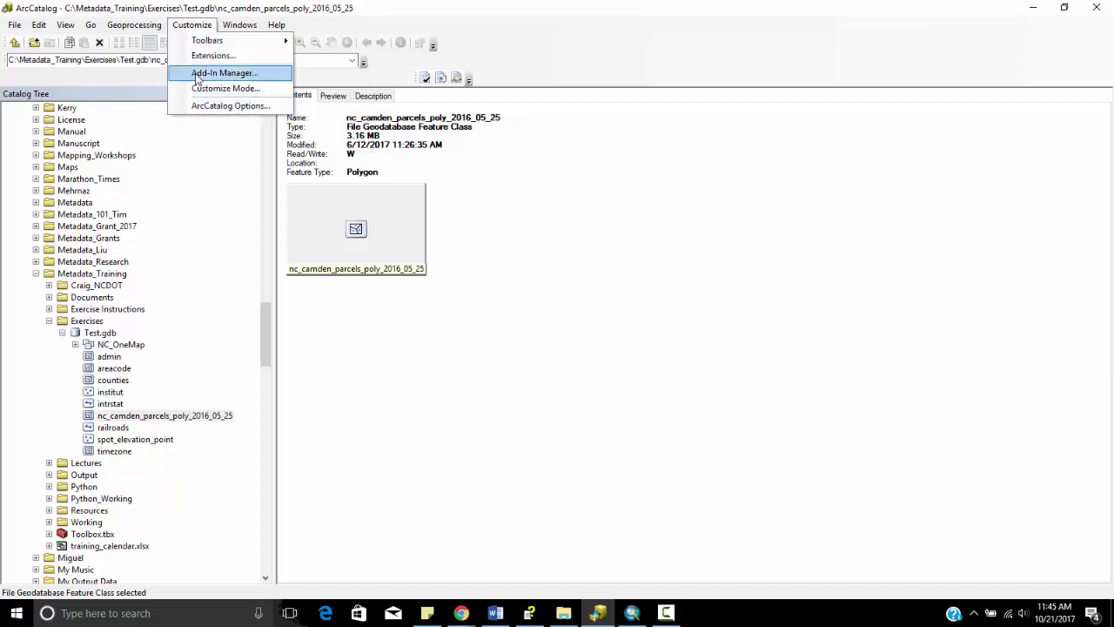
pyautogui.click(196, 104)
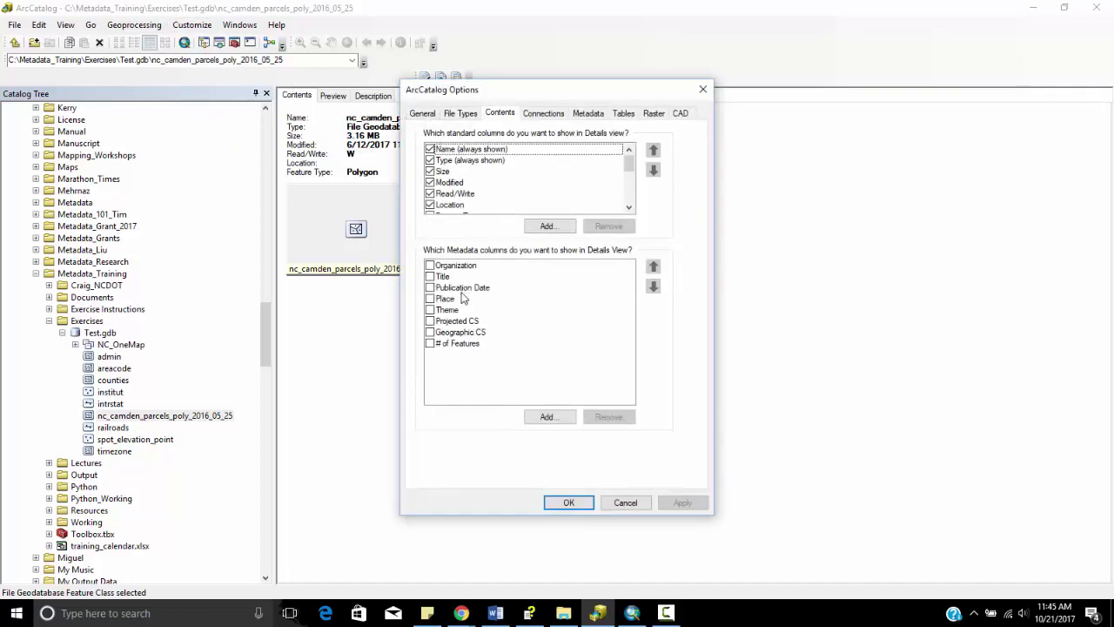
pyautogui.click(429, 264)
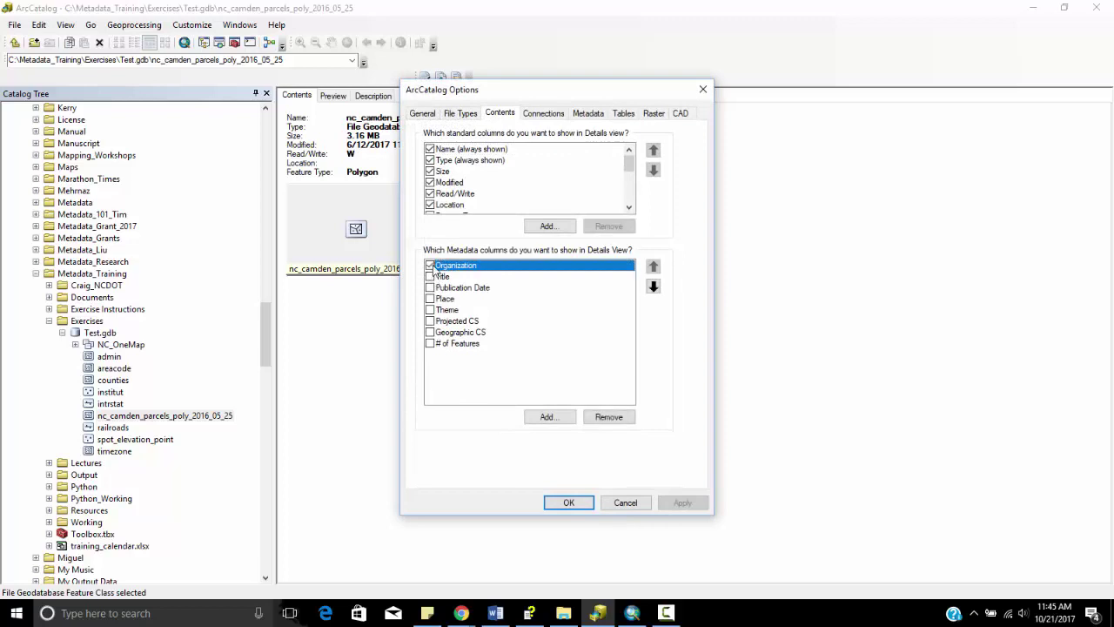
pyautogui.click(429, 276)
pyautogui.click(429, 287)
pyautogui.click(429, 299)
pyautogui.click(429, 310)
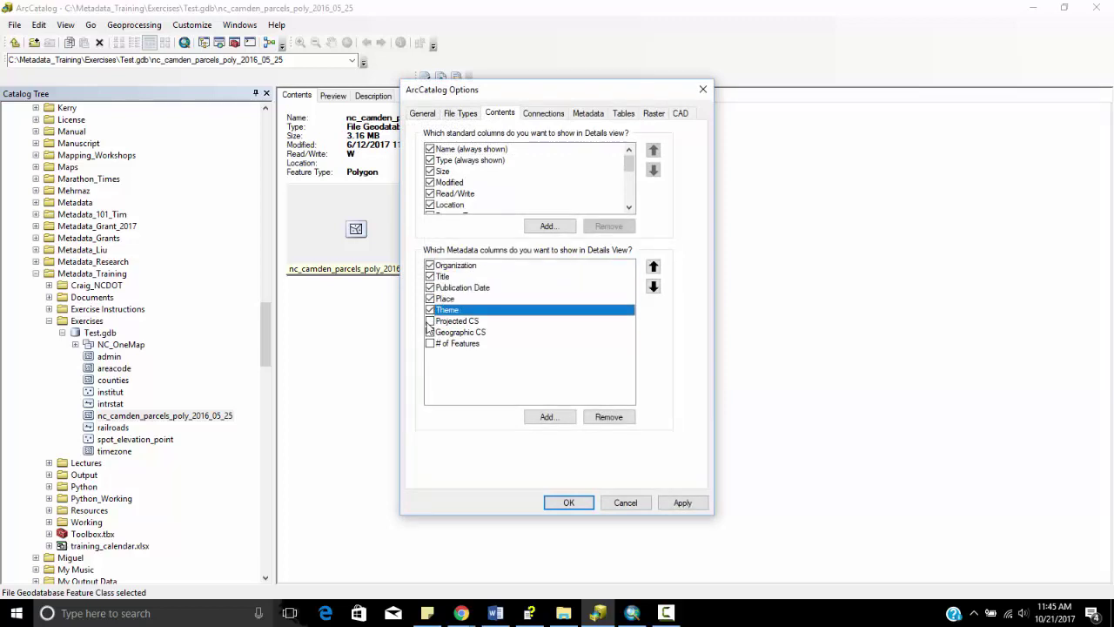
pyautogui.click(430, 320)
pyautogui.click(429, 332)
pyautogui.click(429, 343)
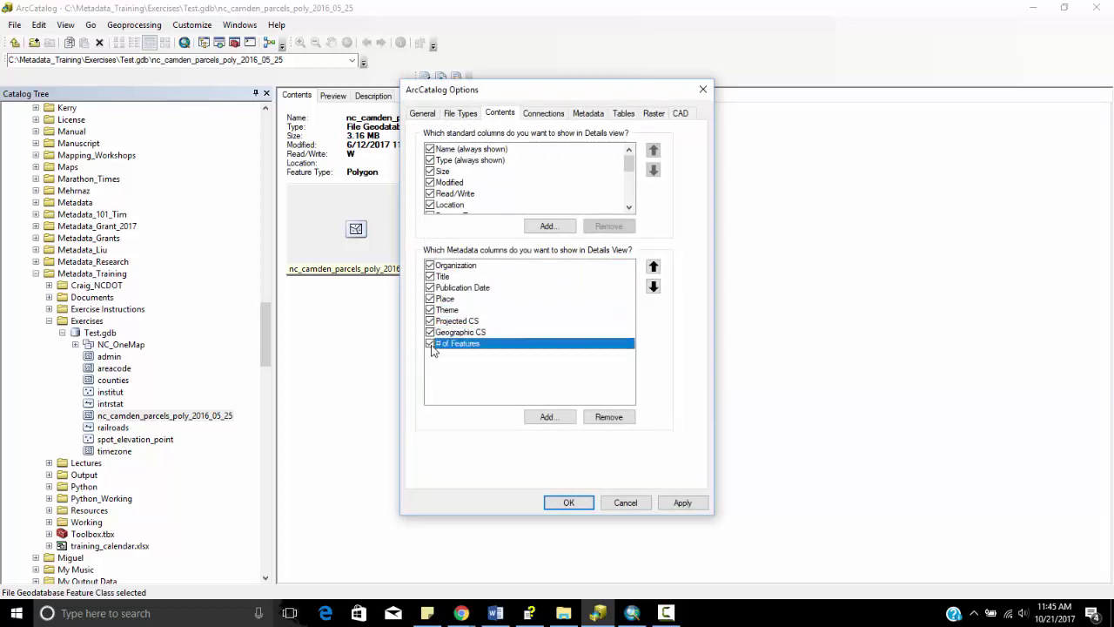
pyautogui.click(677, 500)
pyautogui.click(570, 502)
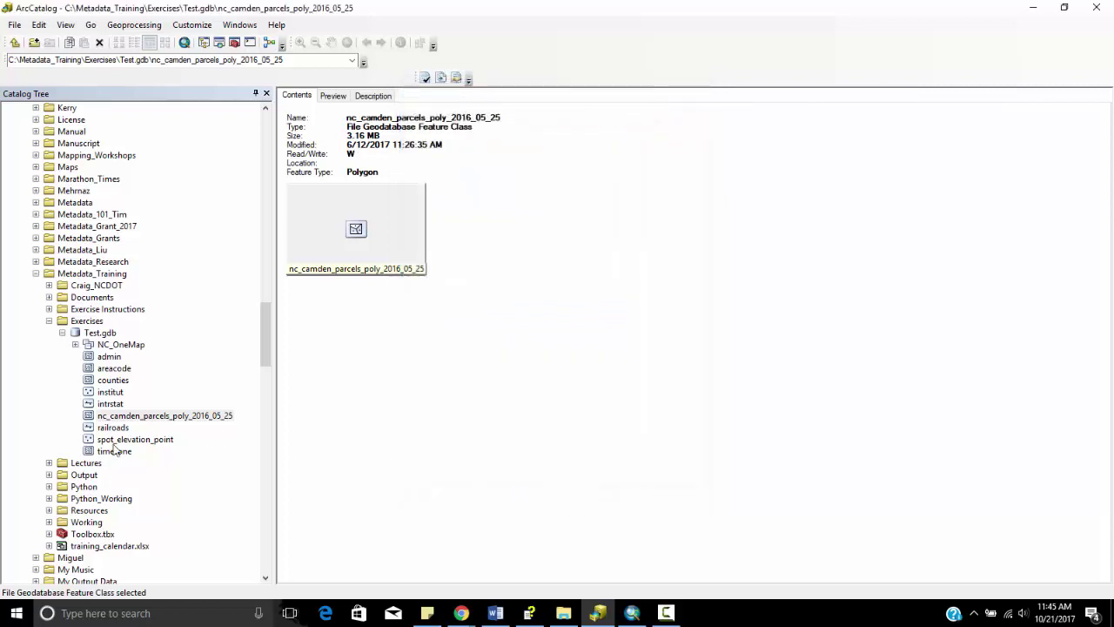
# Step: Reselect the parcels via intrstat and show its Description with title, tags, summary and credits
pyautogui.click(111, 404)
pyautogui.click(112, 416)
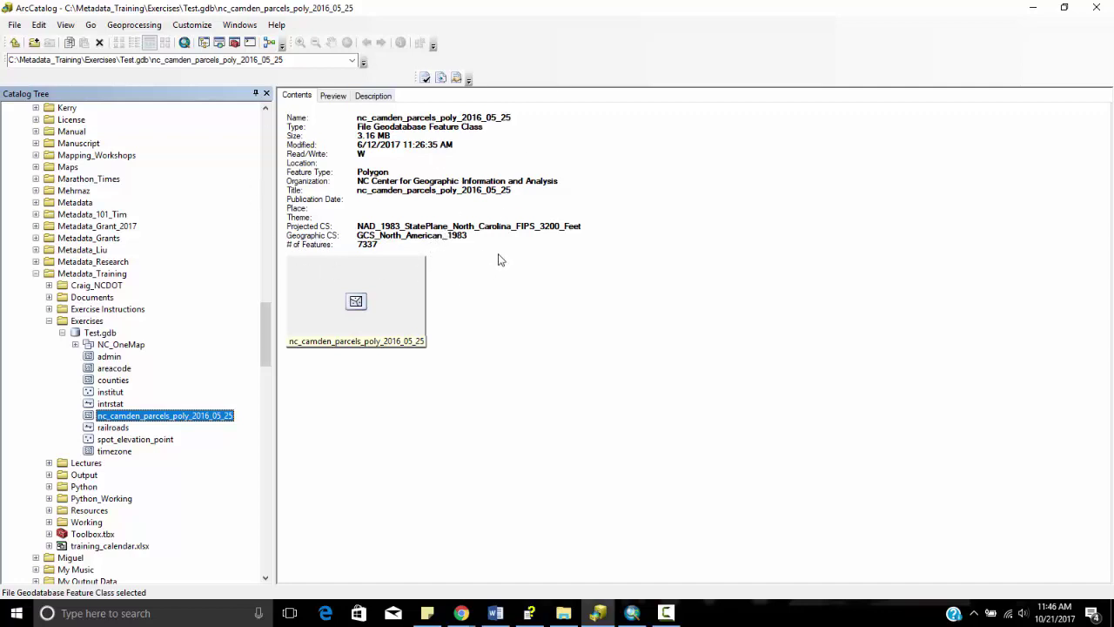
pyautogui.click(374, 97)
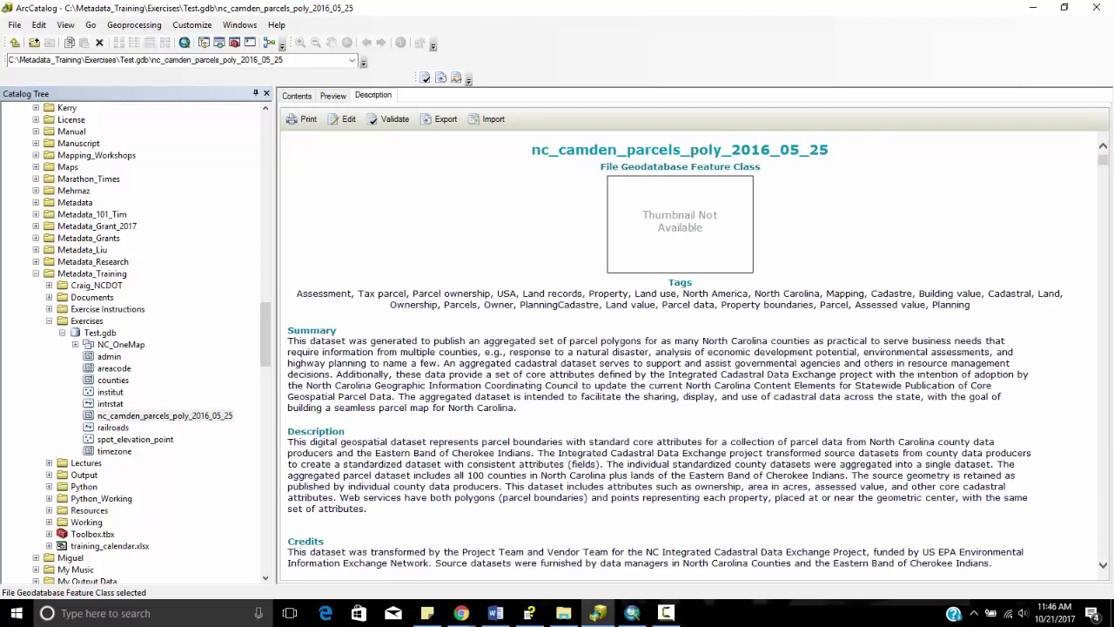
pyautogui.hotkey('alt', 'Tab')
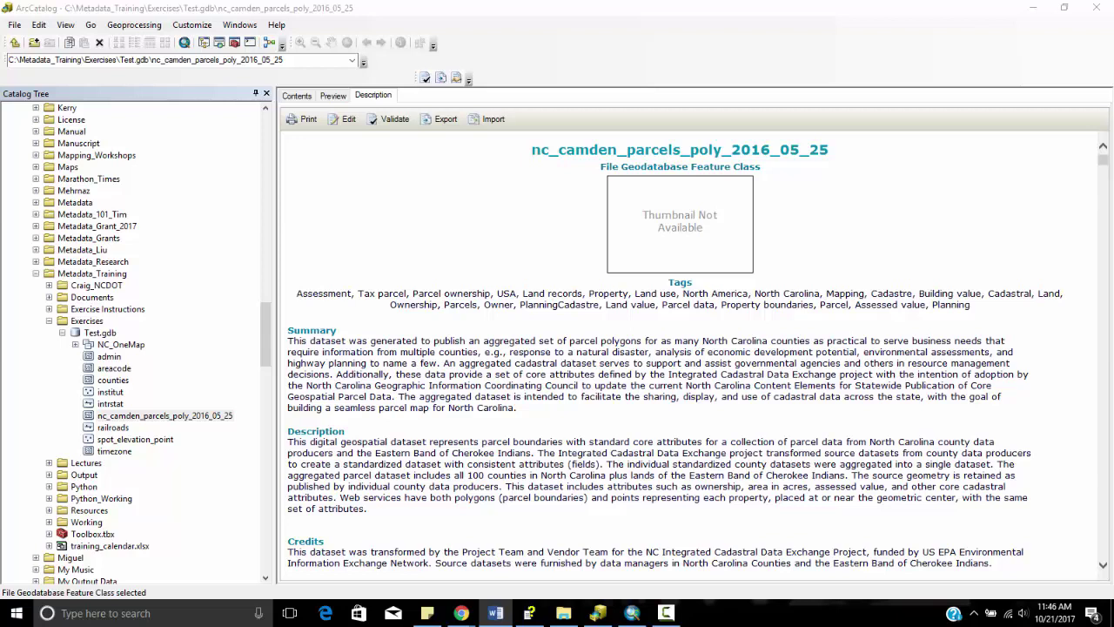
pyautogui.click(345, 122)
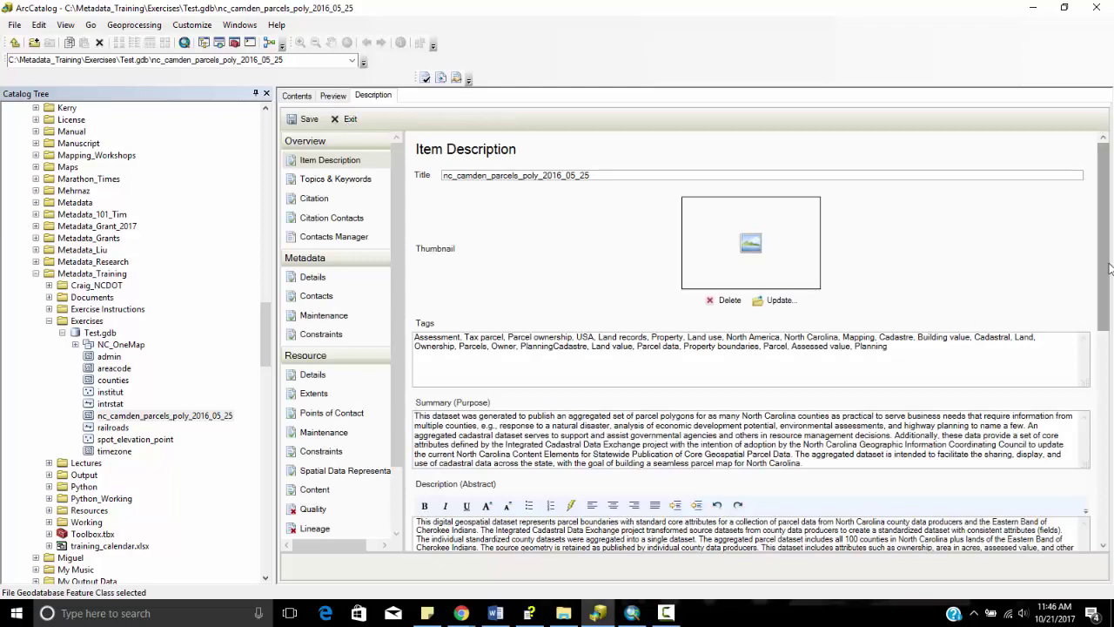
pyautogui.moveTo(1102, 271); pyautogui.dragTo(1100, 300)
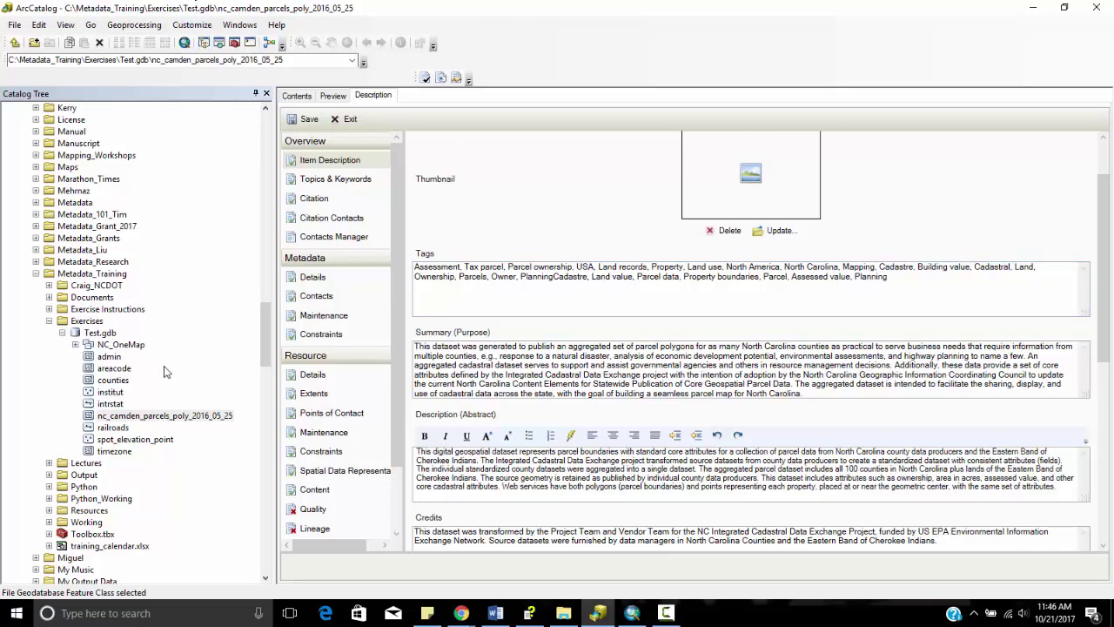
pyautogui.click(342, 119)
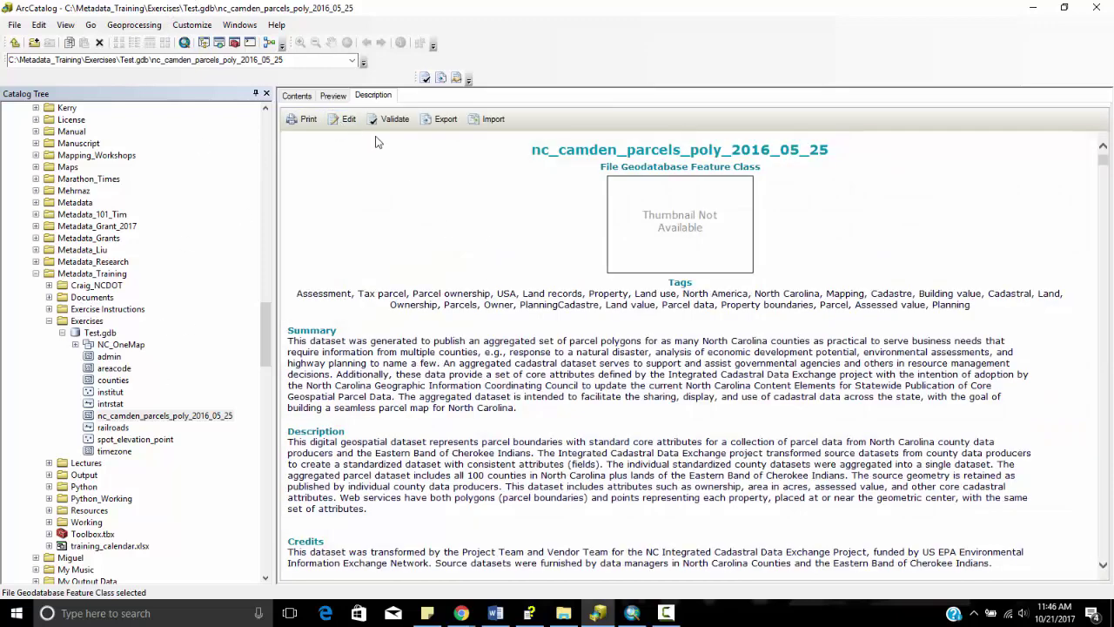
# Step: Replace FGDC CSDGM with Item Description as metadata style, then reload the parcels via intrstat
pyautogui.click(191, 24)
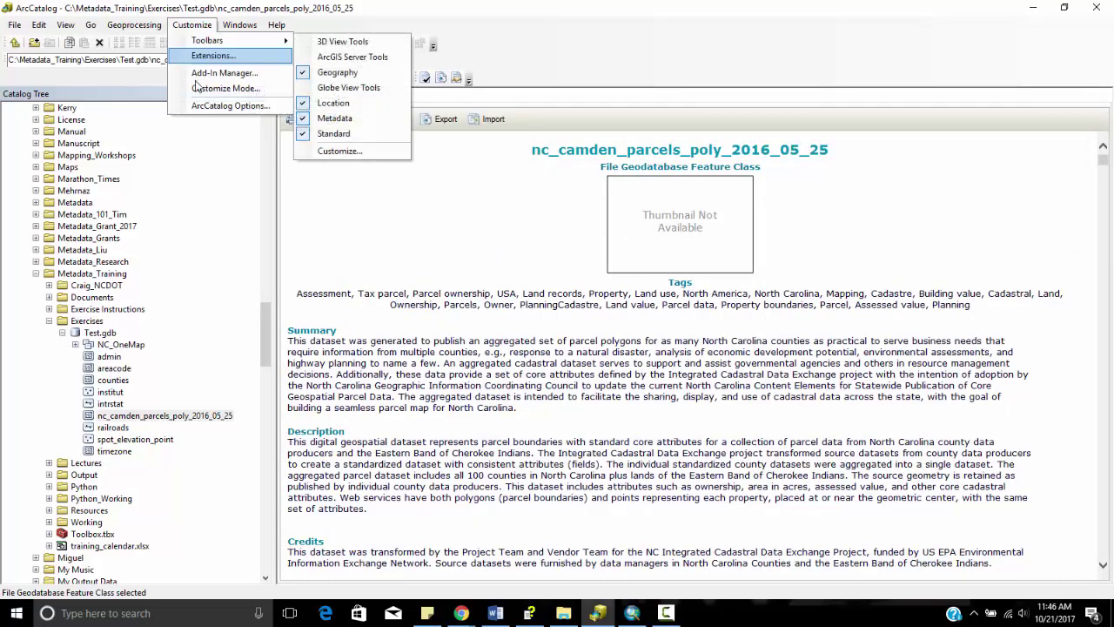
pyautogui.click(218, 105)
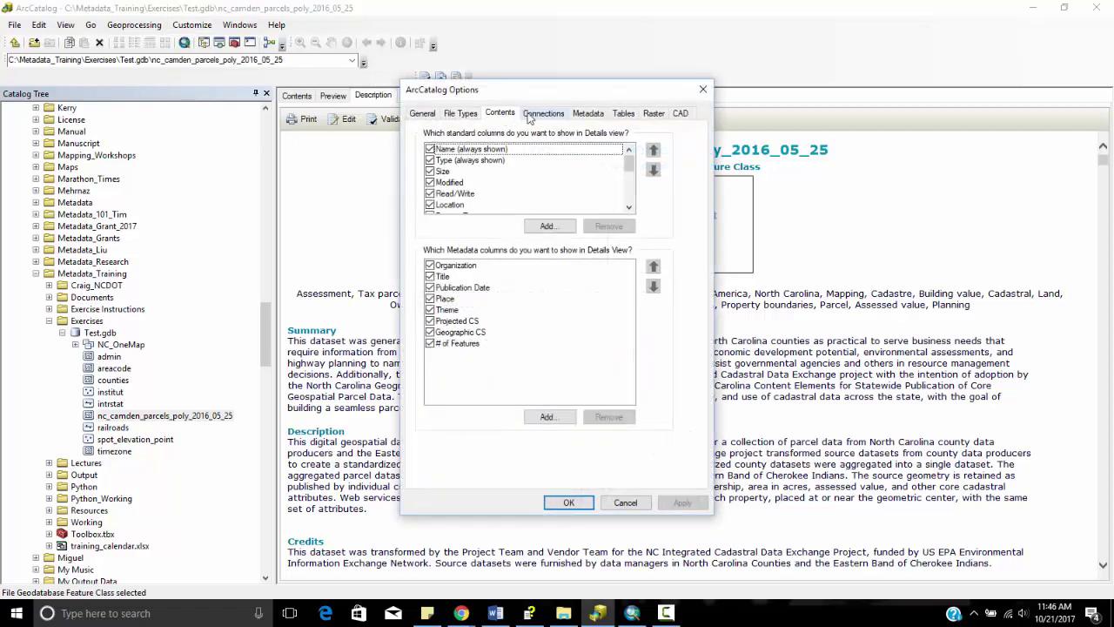
pyautogui.click(586, 114)
pyautogui.click(504, 184)
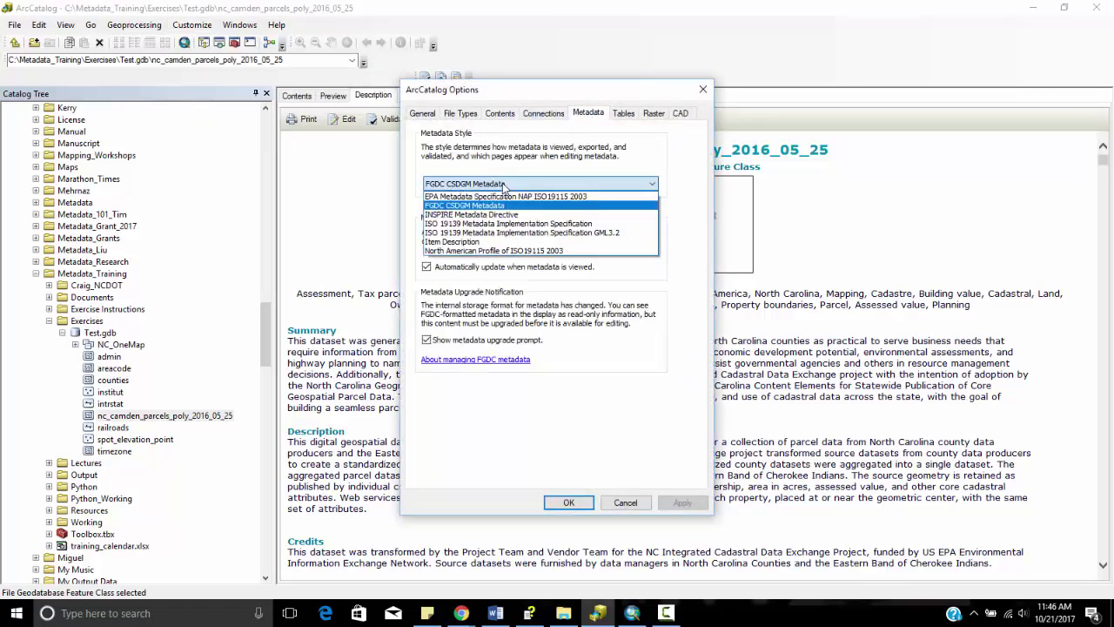
pyautogui.click(470, 241)
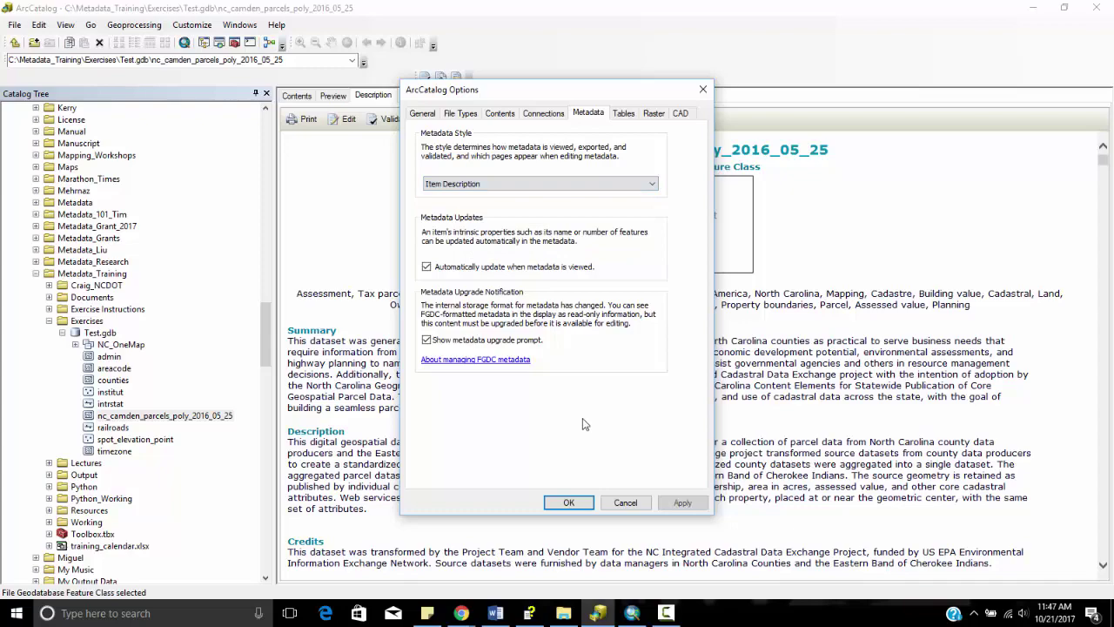
pyautogui.click(564, 502)
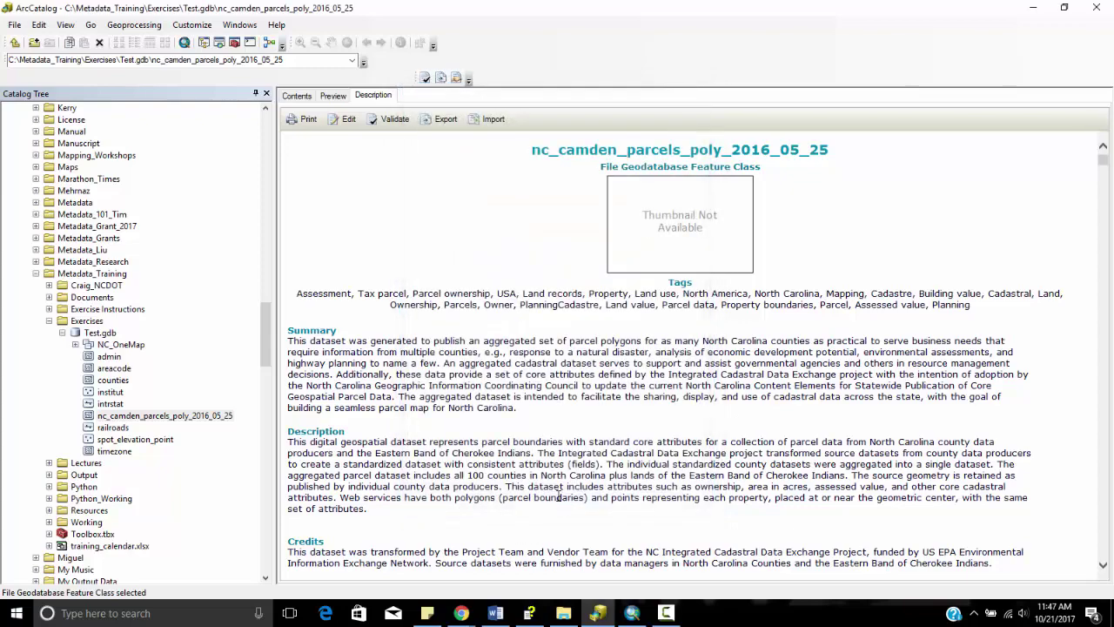
pyautogui.click(109, 405)
pyautogui.click(110, 415)
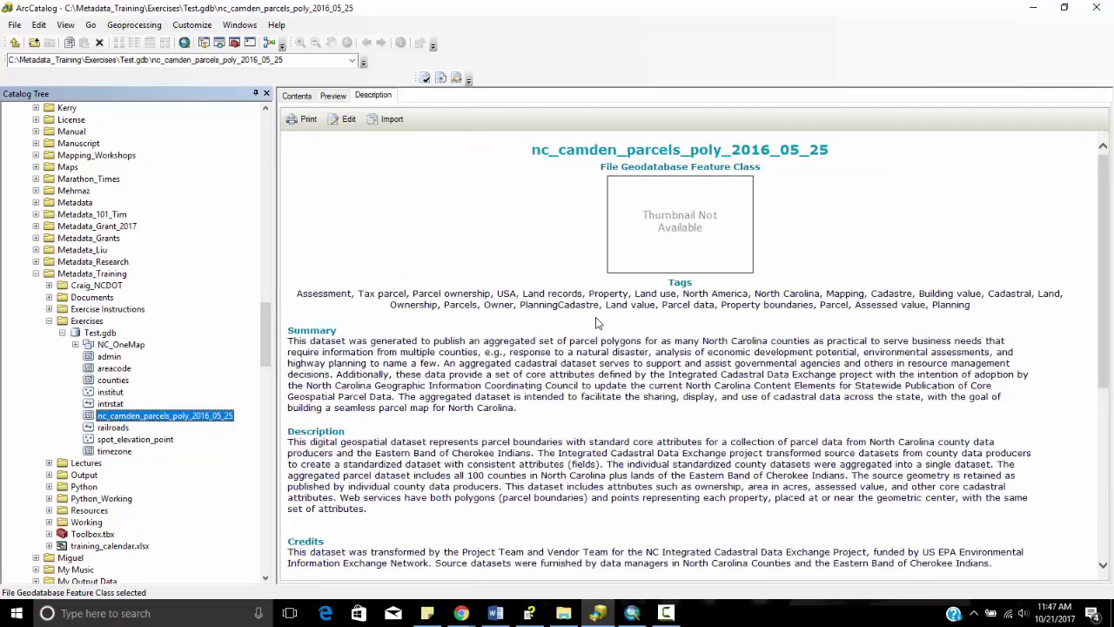
# Step: Edit the parcels metadata, scroll through the Item Description form, and save it
pyautogui.scroll(-8, 597, 319)
pyautogui.click(337, 120)
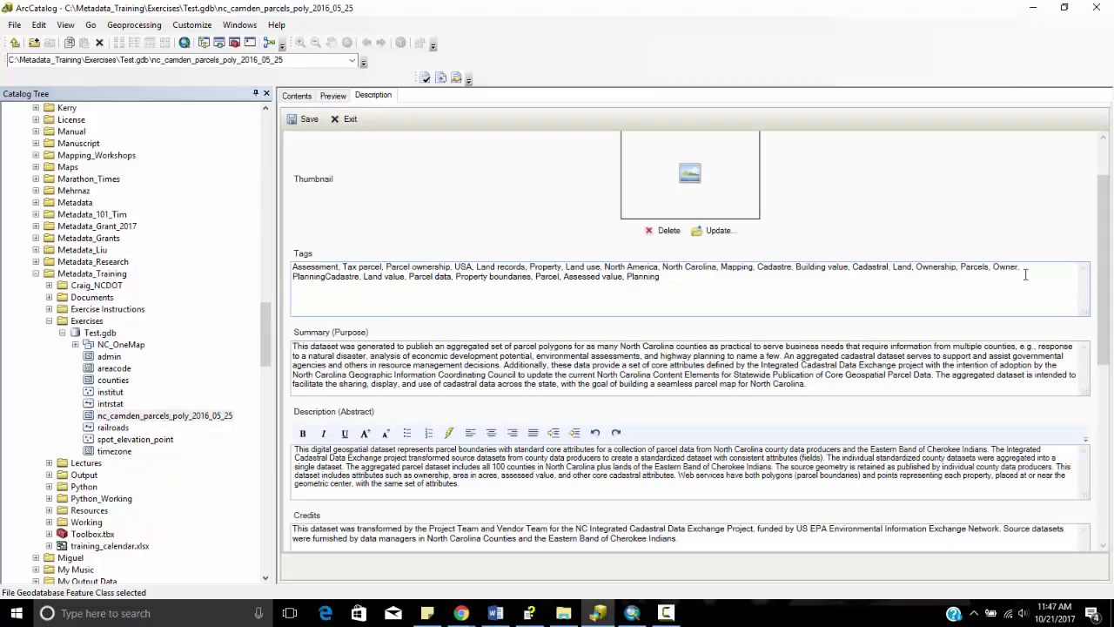
pyautogui.moveTo(1105, 289); pyautogui.dragTo(1111, 265)
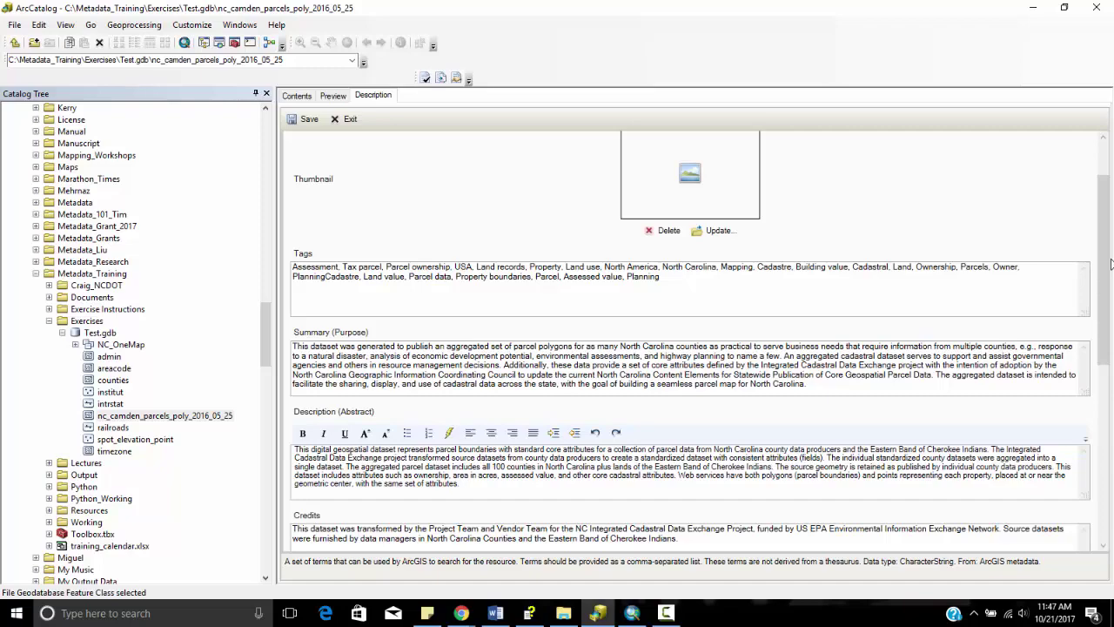
pyautogui.scroll(-5, 1105, 287)
pyautogui.scroll(6, 1087, 313)
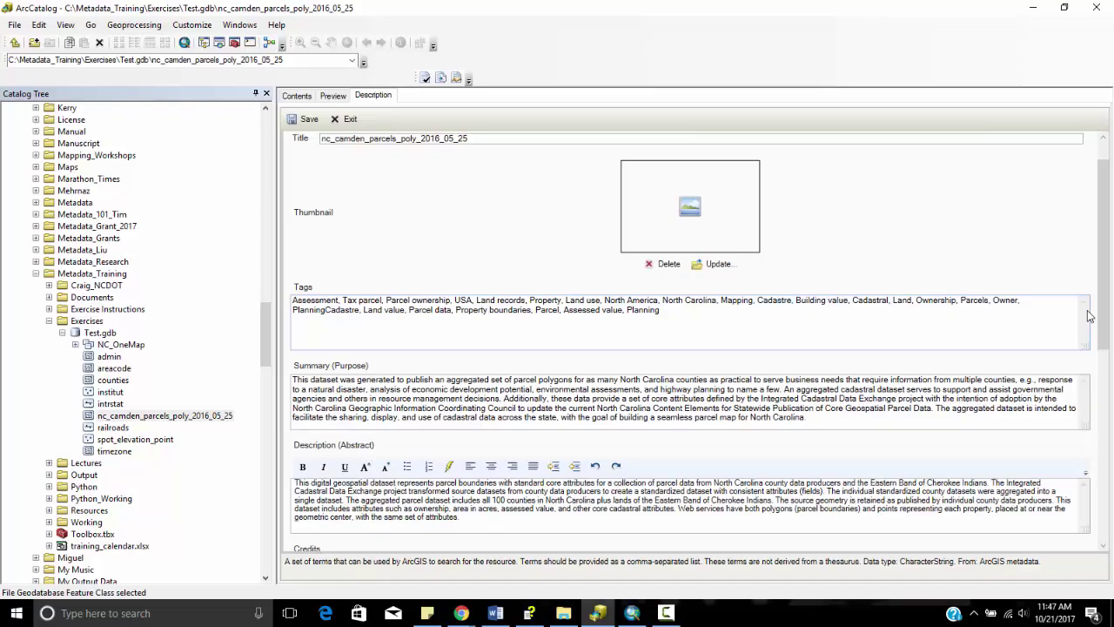
pyautogui.click(309, 119)
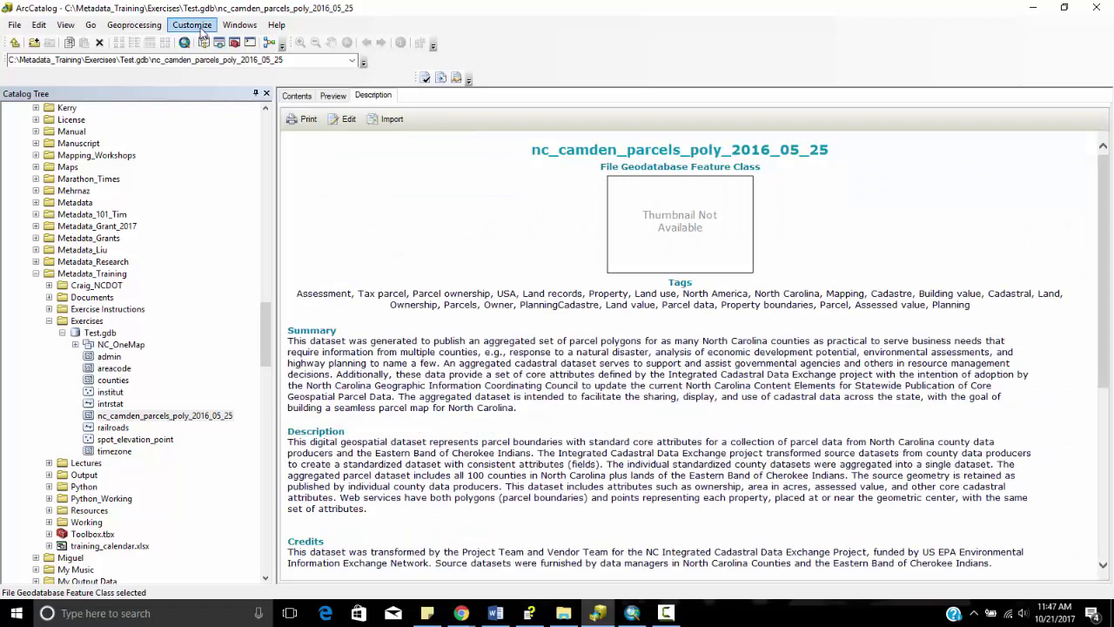
# Step: Pick ISO 19139 Metadata Implementation Specification as the Metadata Style and confirm the options
pyautogui.click(192, 24)
pyautogui.click(196, 106)
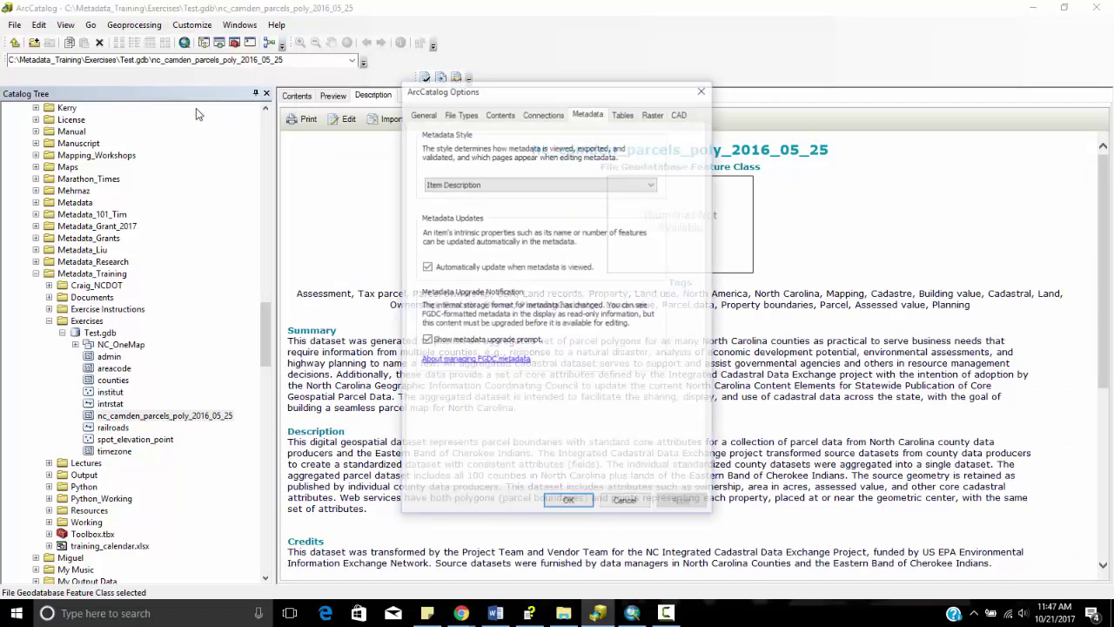
pyautogui.click(467, 185)
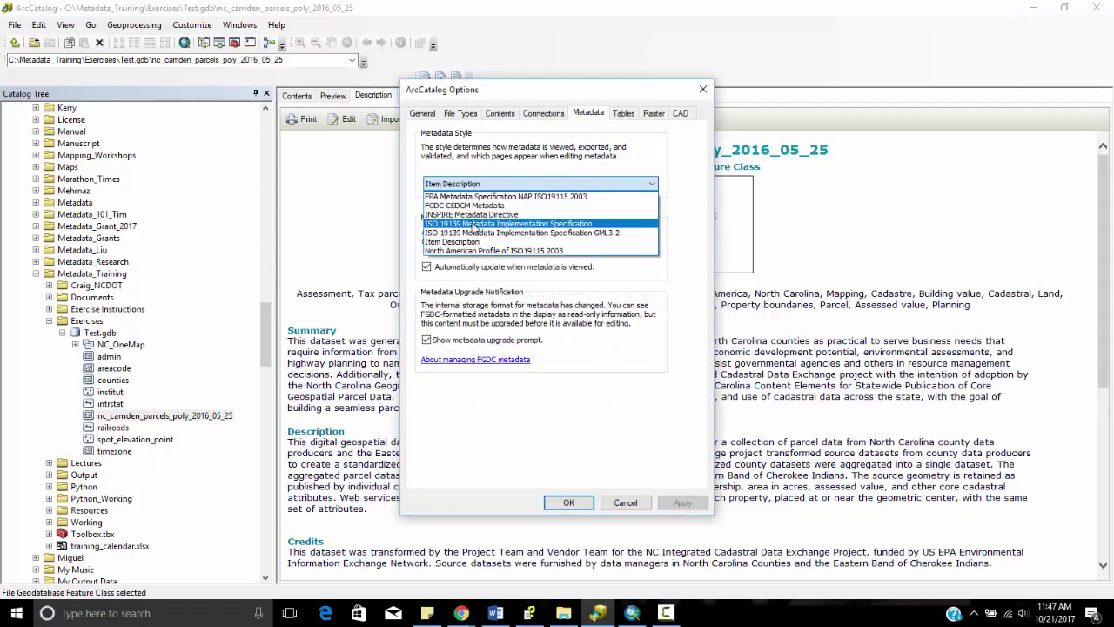
pyautogui.click(470, 227)
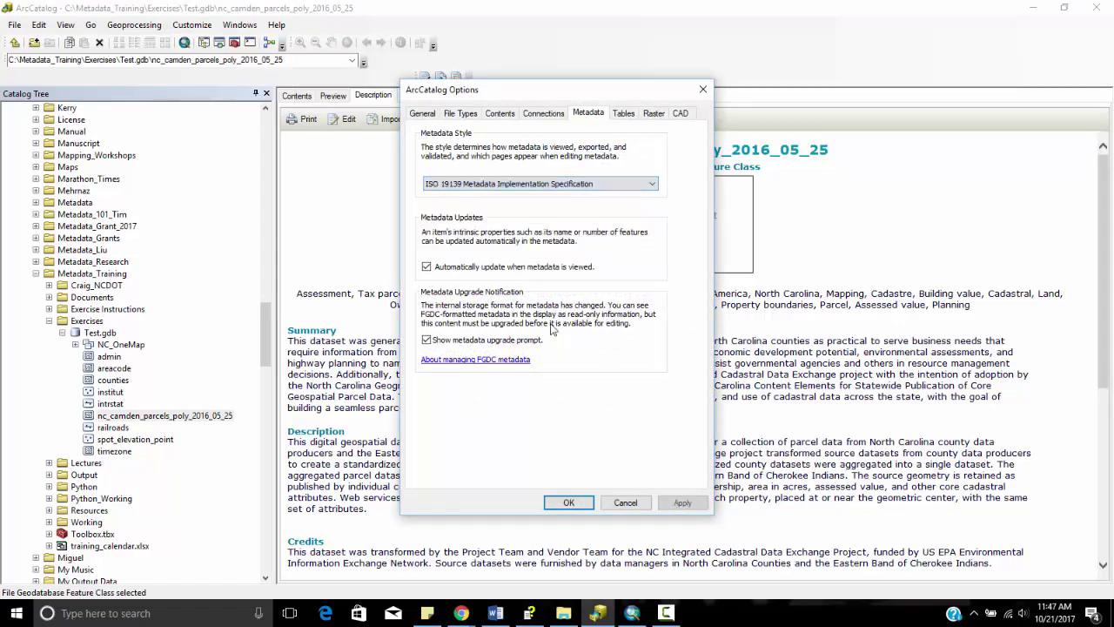
pyautogui.click(568, 502)
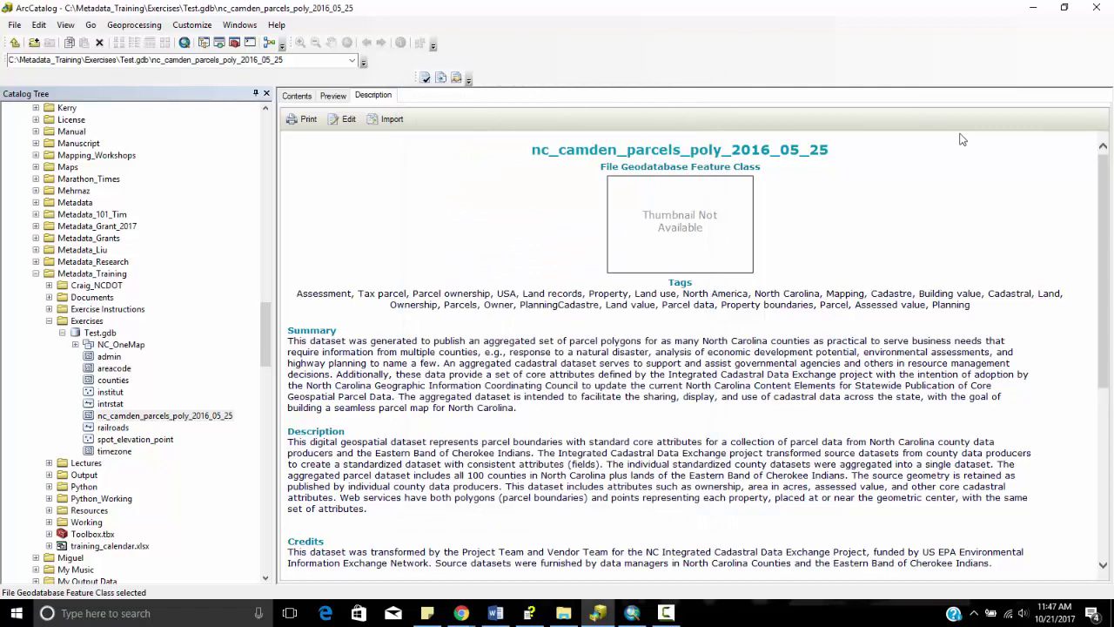
# Step: Reselect nc_camden_parcels_poly_2016_05_25 and scroll its description down to Extent and ArcGIS Metadata
pyautogui.click(116, 406)
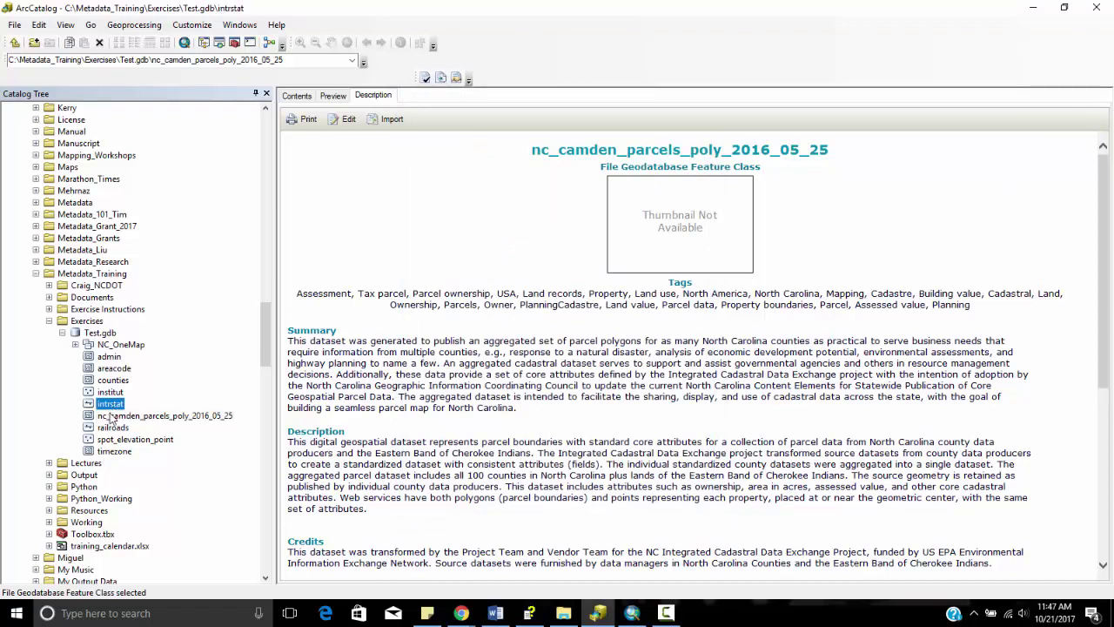
pyautogui.click(113, 416)
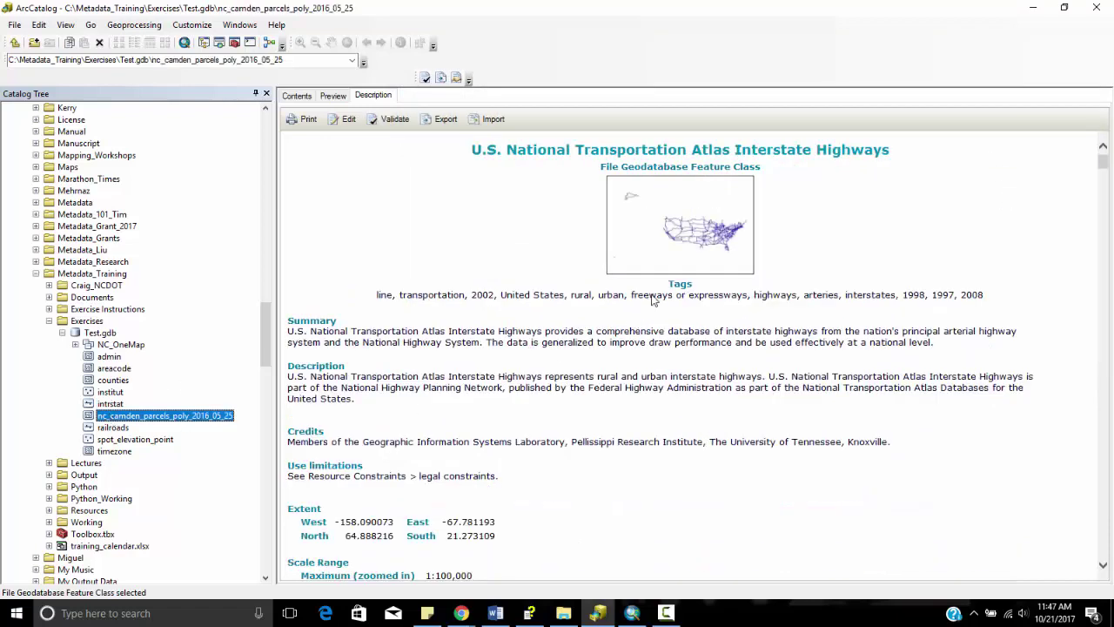
pyautogui.scroll(-10, 1096, 242)
pyautogui.scroll(-15, 1044, 555)
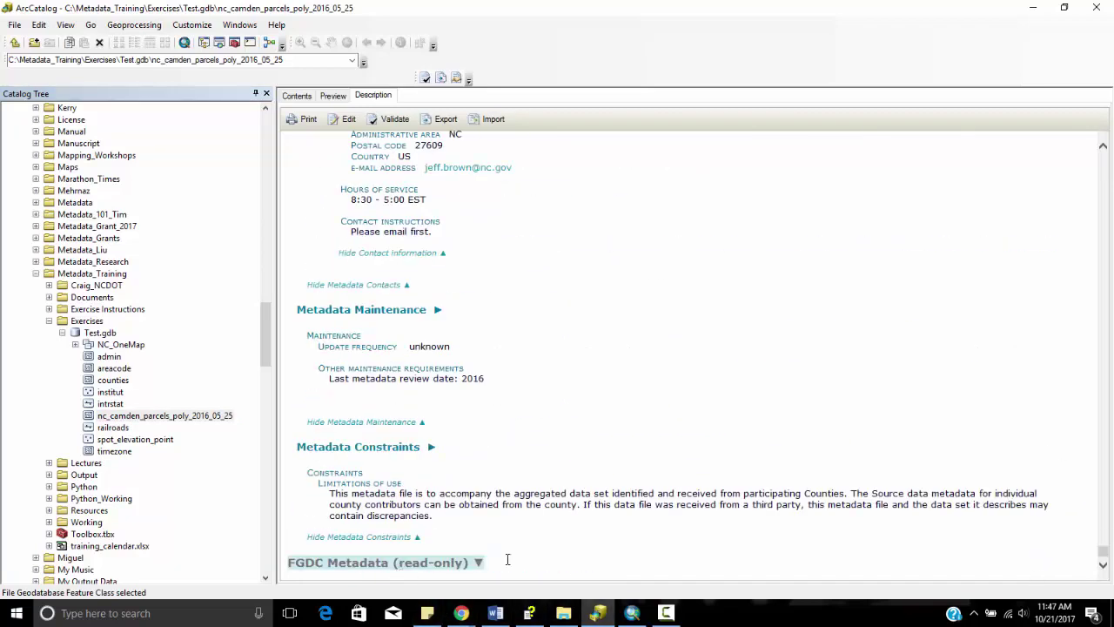
pyautogui.moveTo(1103, 554); pyautogui.dragTo(1090, 161)
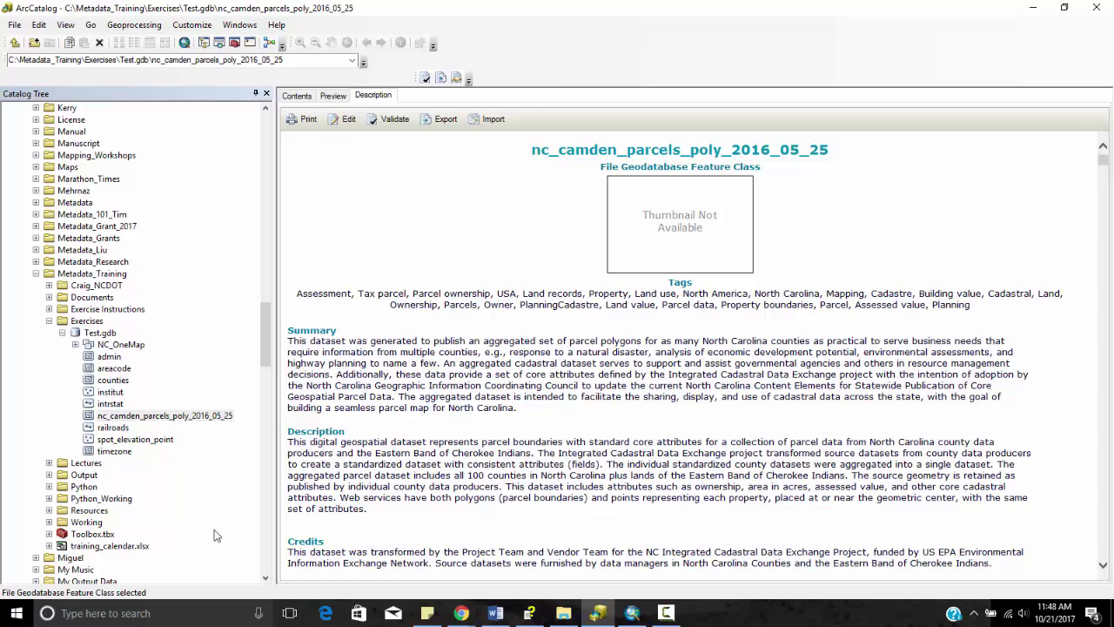
# Step: Switch the parcels description into metadata editing mode
pyautogui.click(343, 122)
pyautogui.scroll(-2, 387, 288)
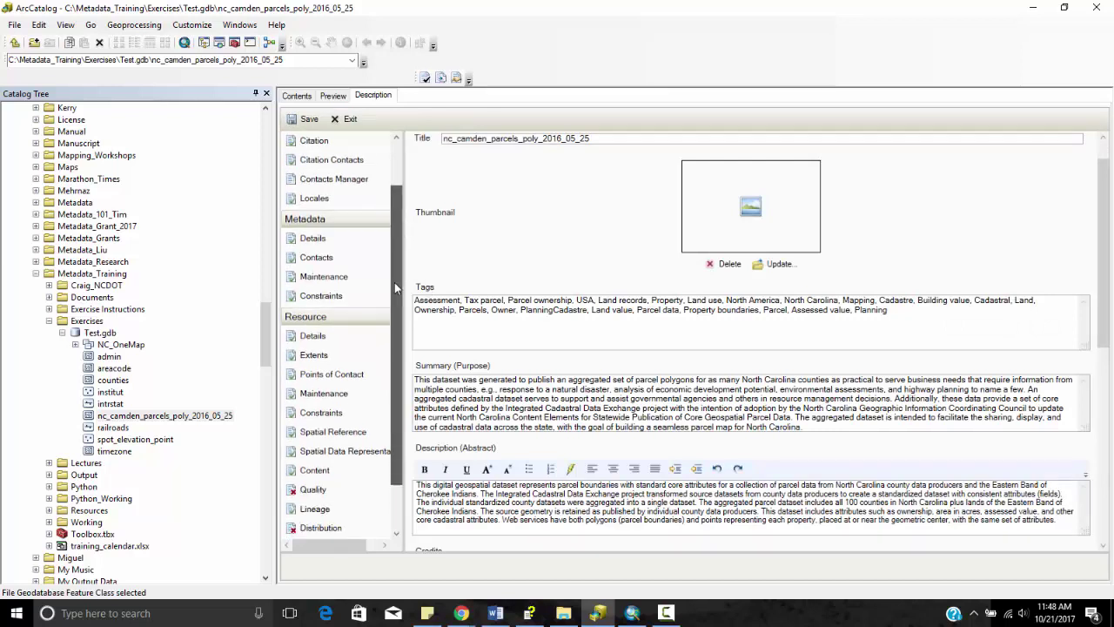
pyautogui.scroll(2, 383, 292)
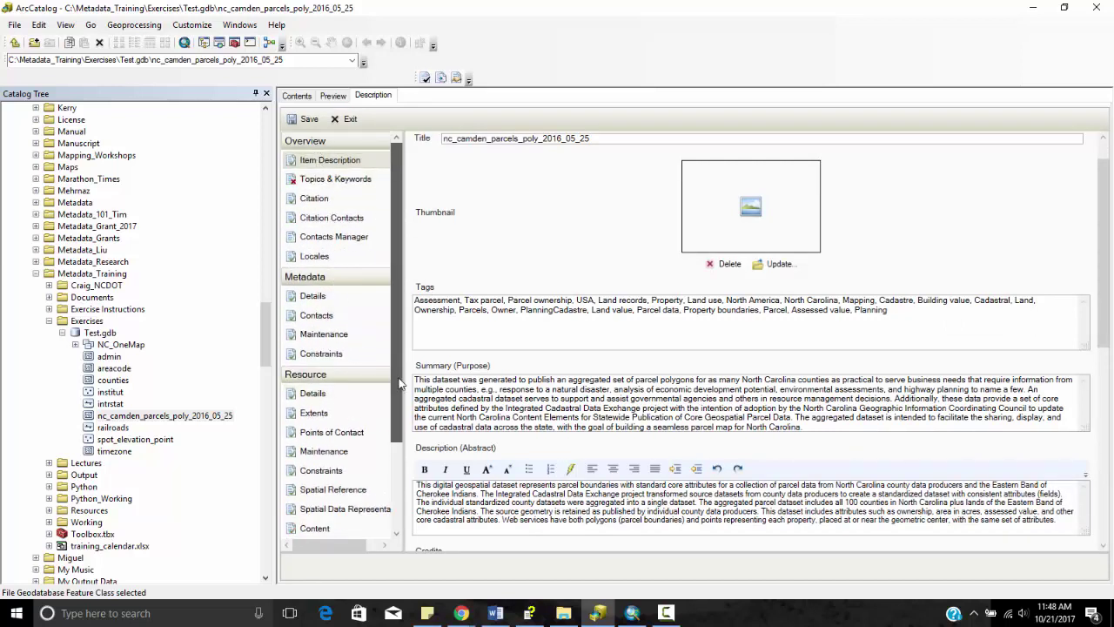
pyautogui.moveTo(396, 384); pyautogui.dragTo(402, 479)
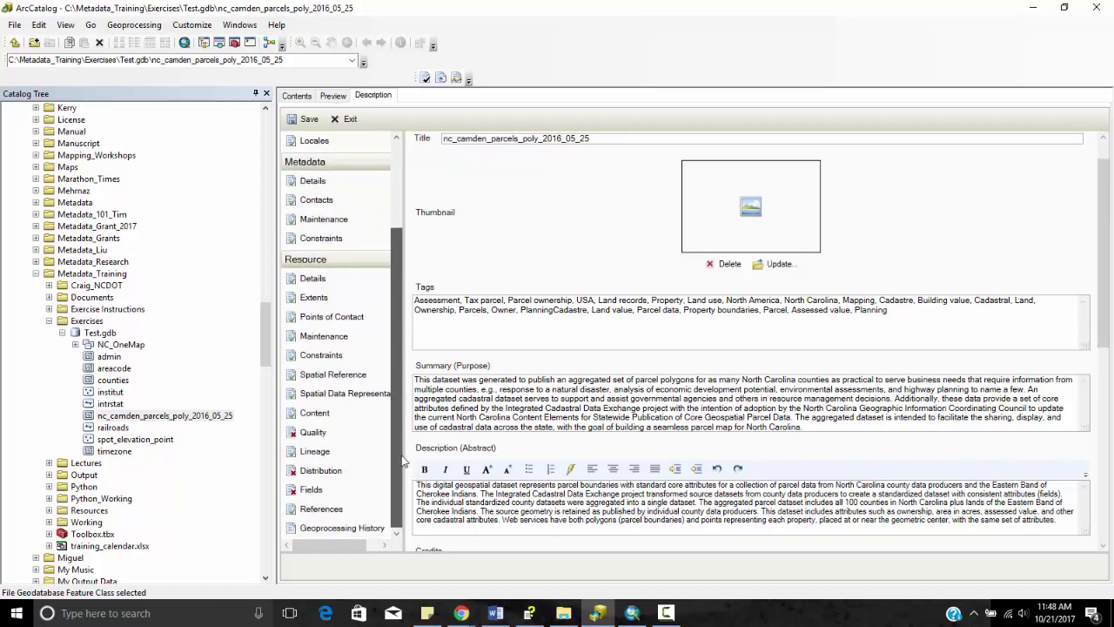
pyautogui.scroll(1, 374, 452)
# Step: Review the Data Quality and Entity and Attribute Information pages and widen the page list
pyautogui.click(341, 448)
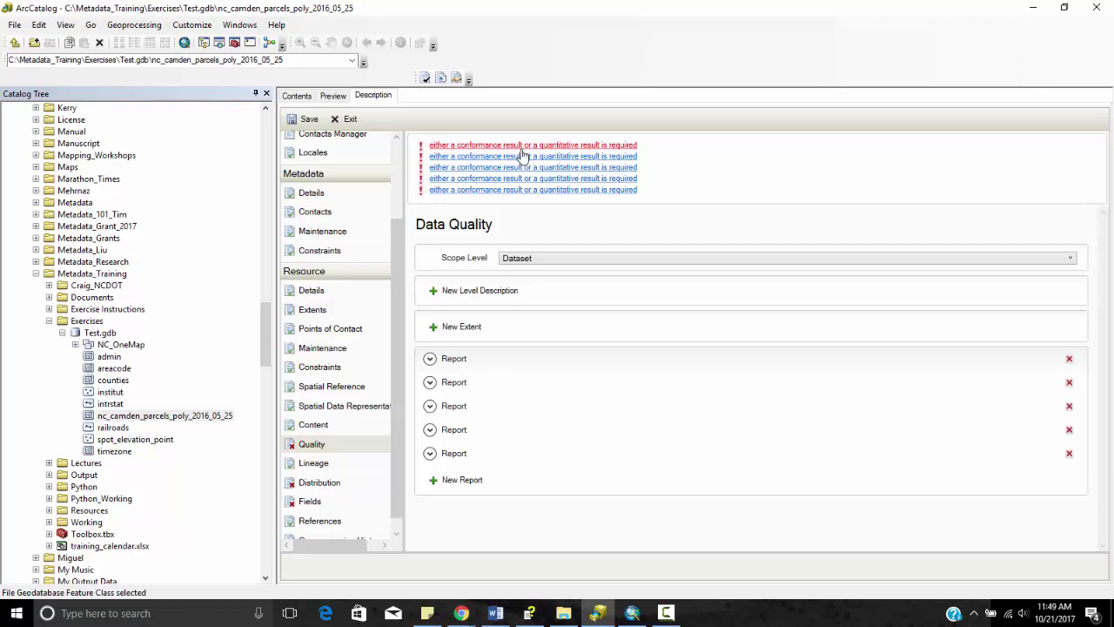
pyautogui.click(319, 503)
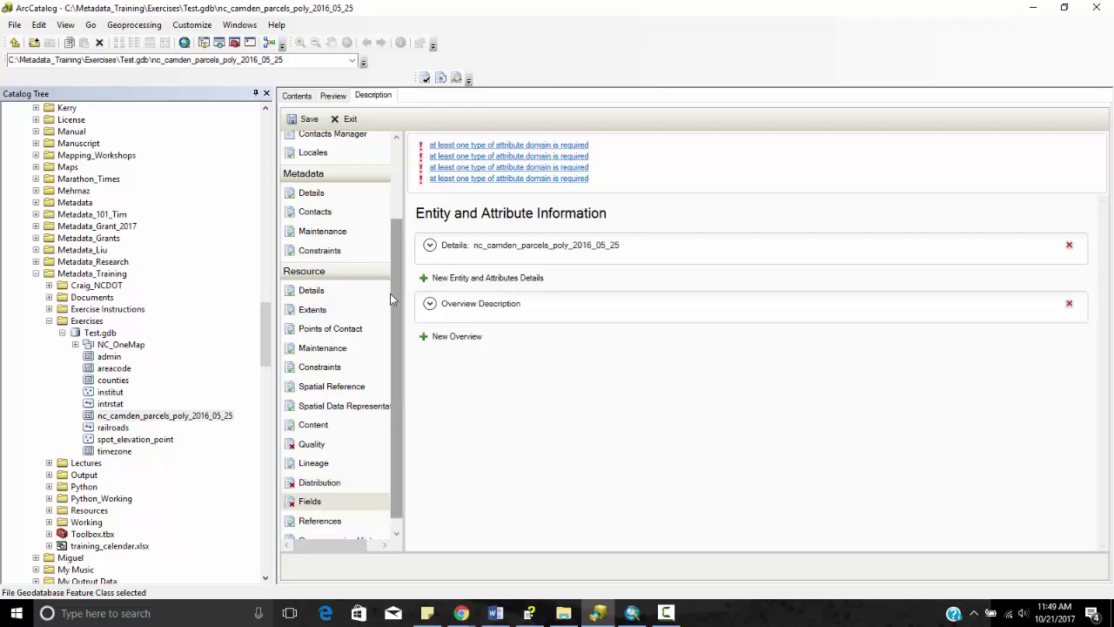
pyautogui.moveTo(401, 304); pyautogui.dragTo(417, 216)
# Step: Show the Topics & Keywords page and scroll through its Content Type and Theme Keywords sections
pyautogui.click(344, 181)
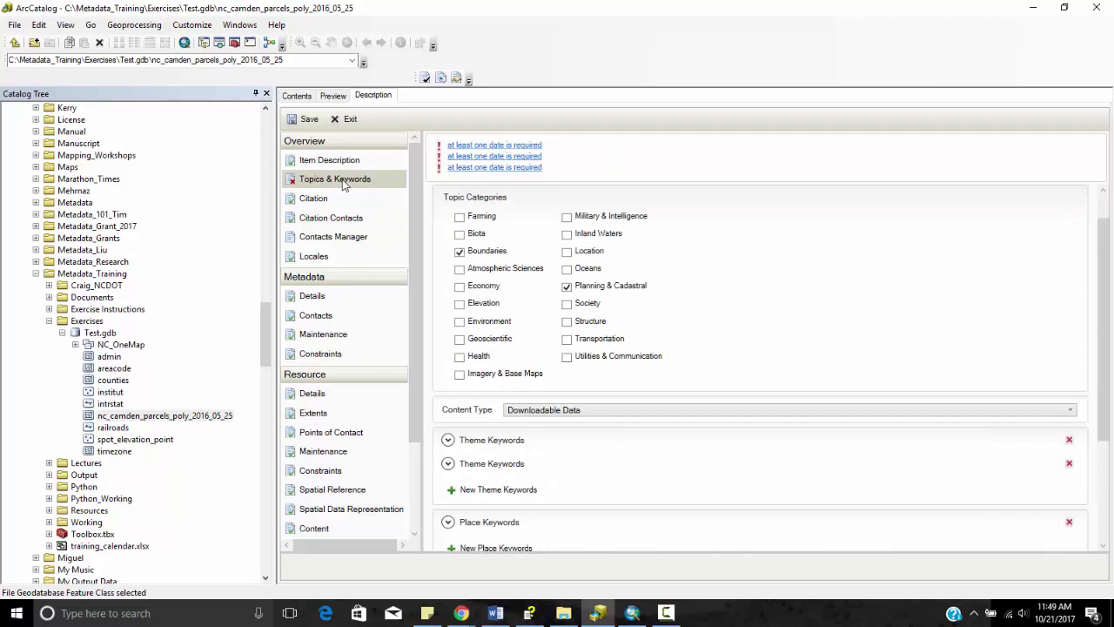
pyautogui.scroll(-2, 774, 423)
pyautogui.scroll(3, 774, 398)
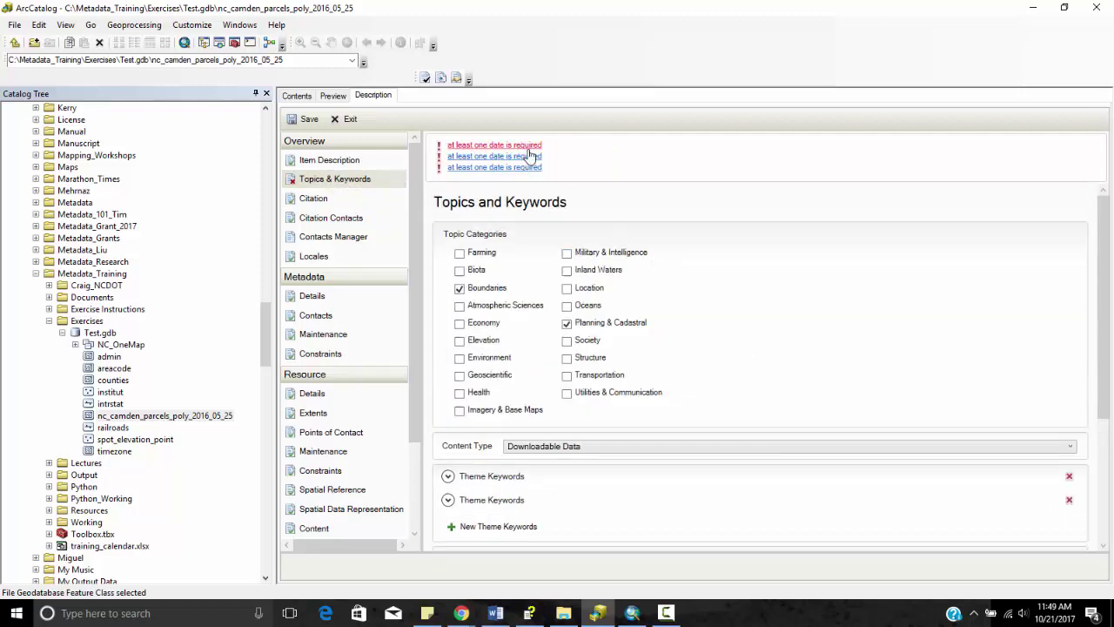
pyautogui.scroll(-3, 755, 359)
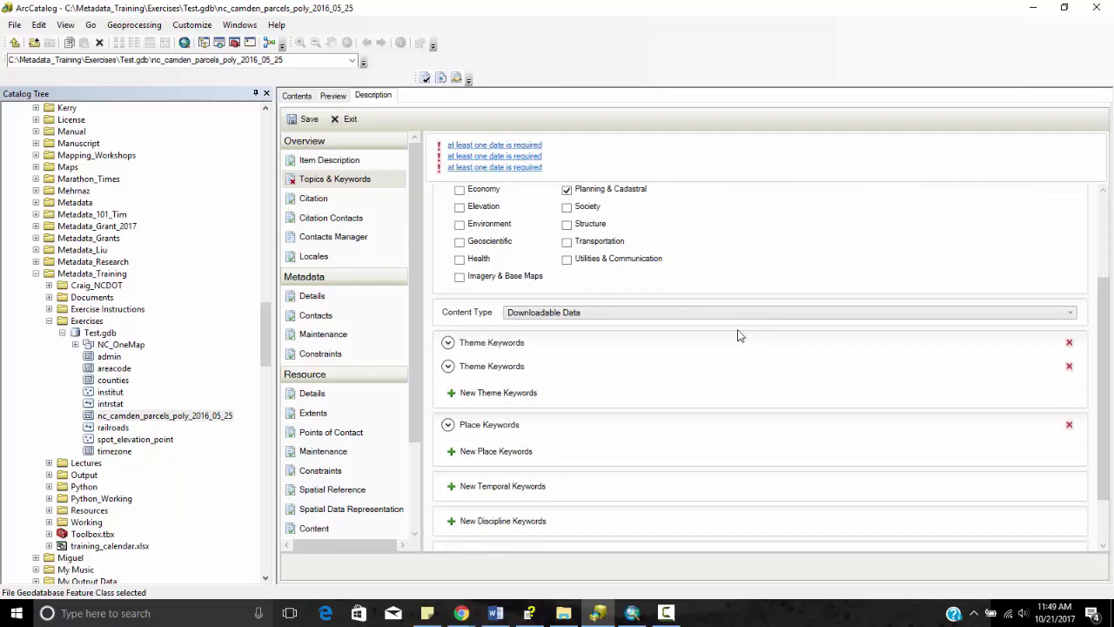
pyautogui.scroll(3, 738, 335)
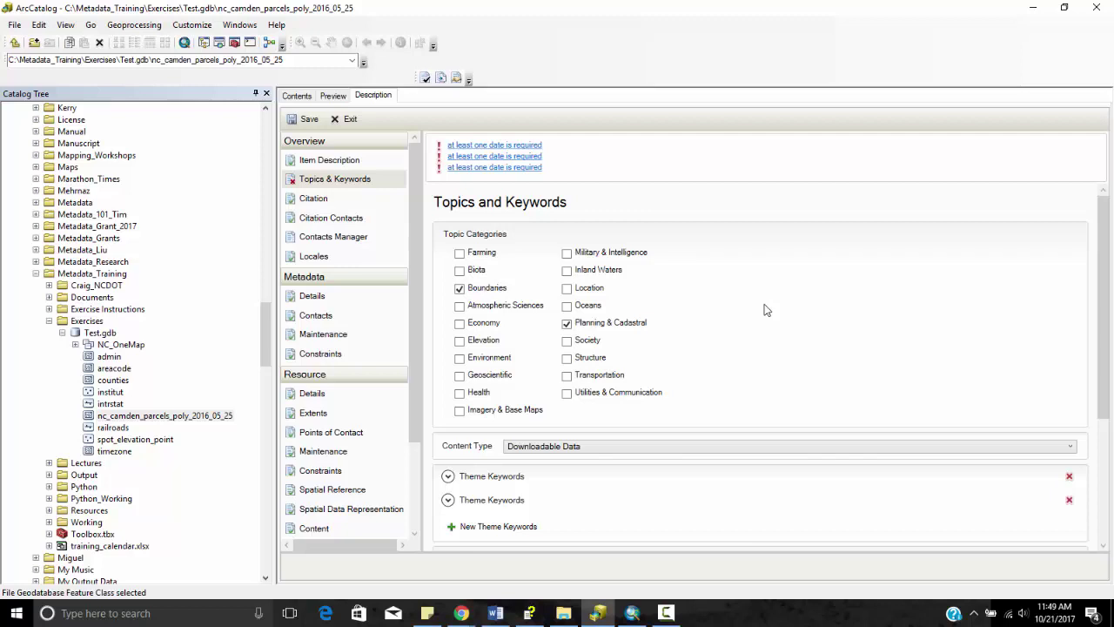
# Step: Scroll through Item Description, view Contacts Manager, then display the Resource Citation form
pyautogui.click(348, 164)
pyautogui.scroll(-3, 752, 407)
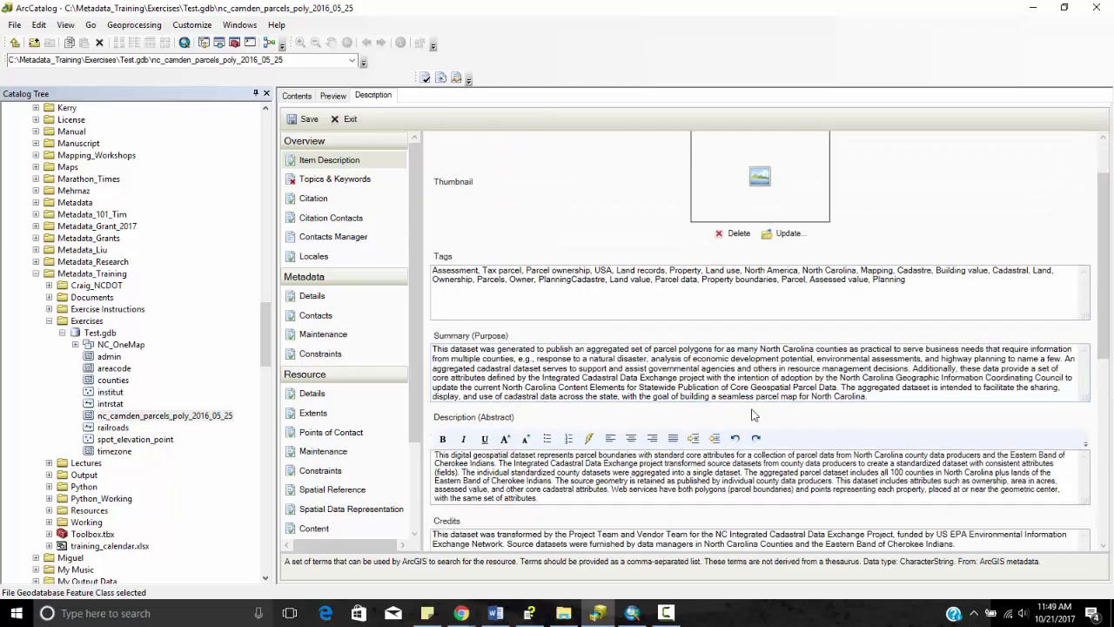
pyautogui.scroll(-2, 752, 408)
pyautogui.scroll(-3, 884, 420)
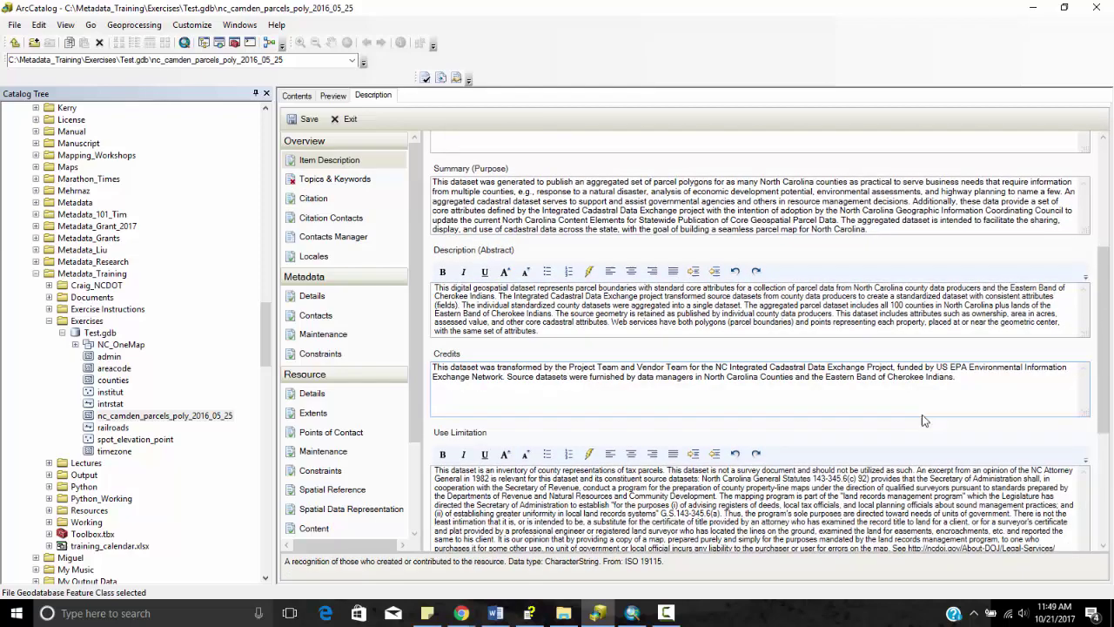
pyautogui.scroll(-3, 746, 452)
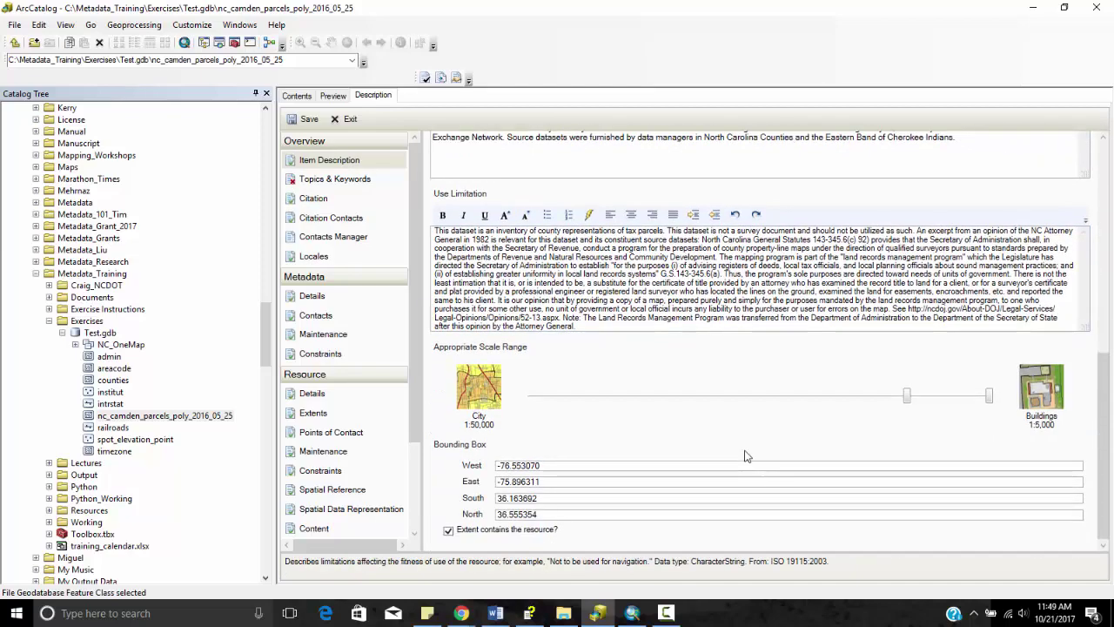
pyautogui.click(321, 241)
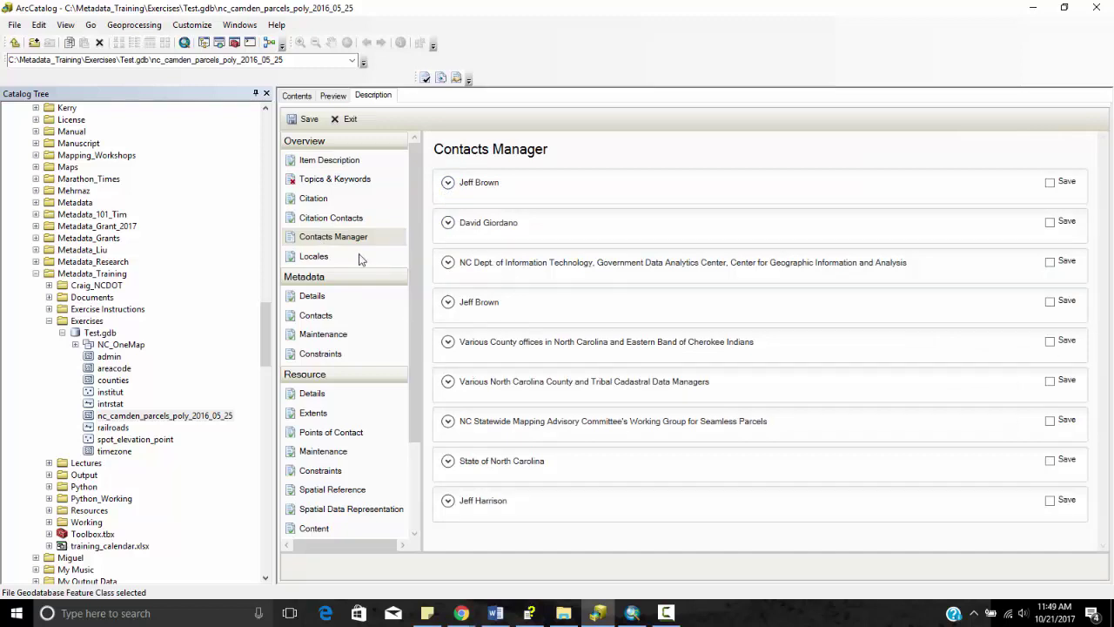
pyautogui.click(312, 202)
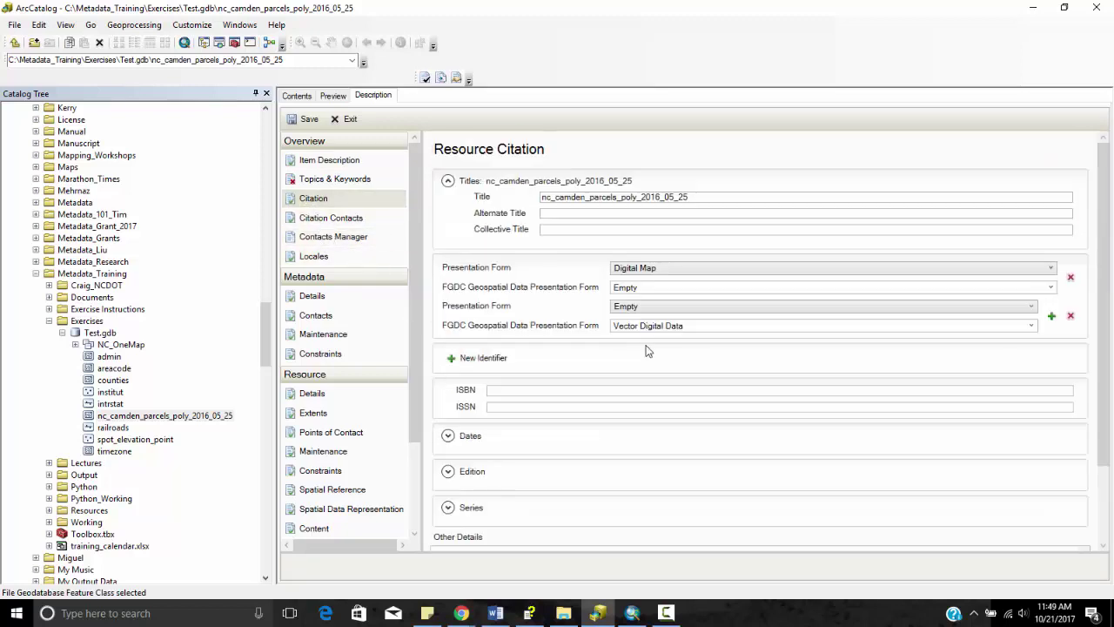
# Step: Replace the Item Description summary with 'This is used for Metadata Training' and save
pyautogui.click(324, 162)
pyautogui.scroll(-1, 744, 440)
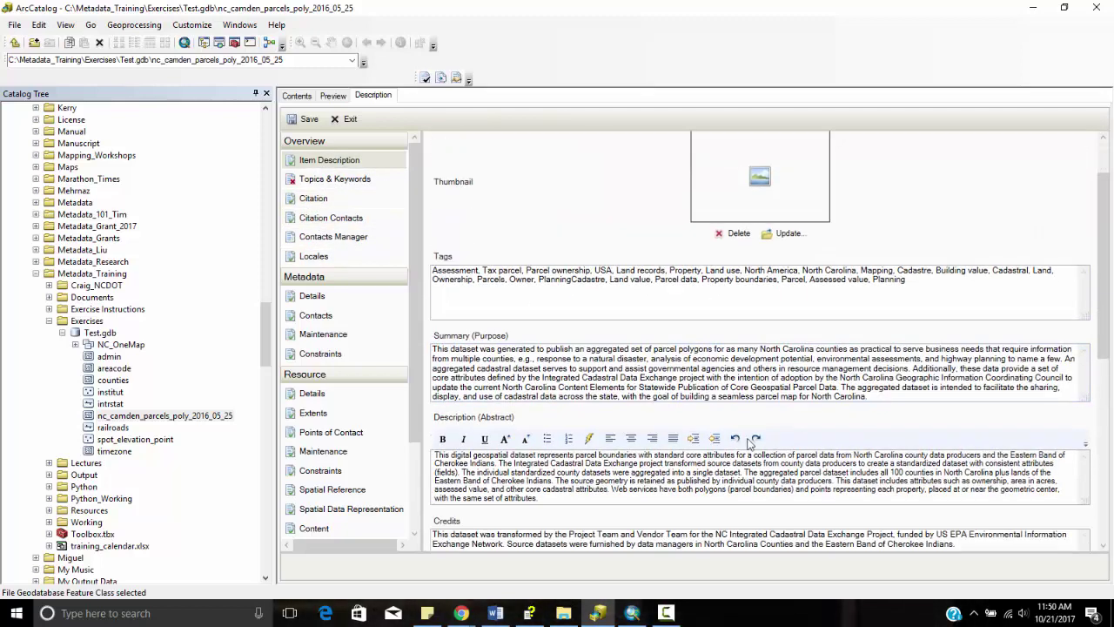
pyautogui.moveTo(866, 399); pyautogui.dragTo(372, 314)
pyautogui.press('Delete')
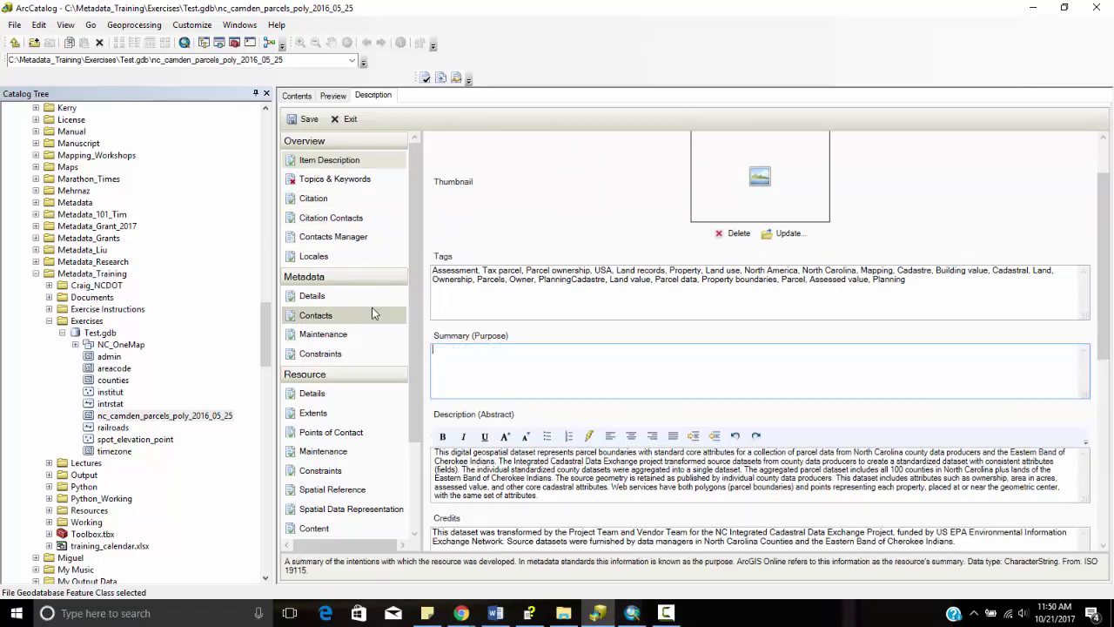
pyautogui.write('This is used for Metadata Training.')
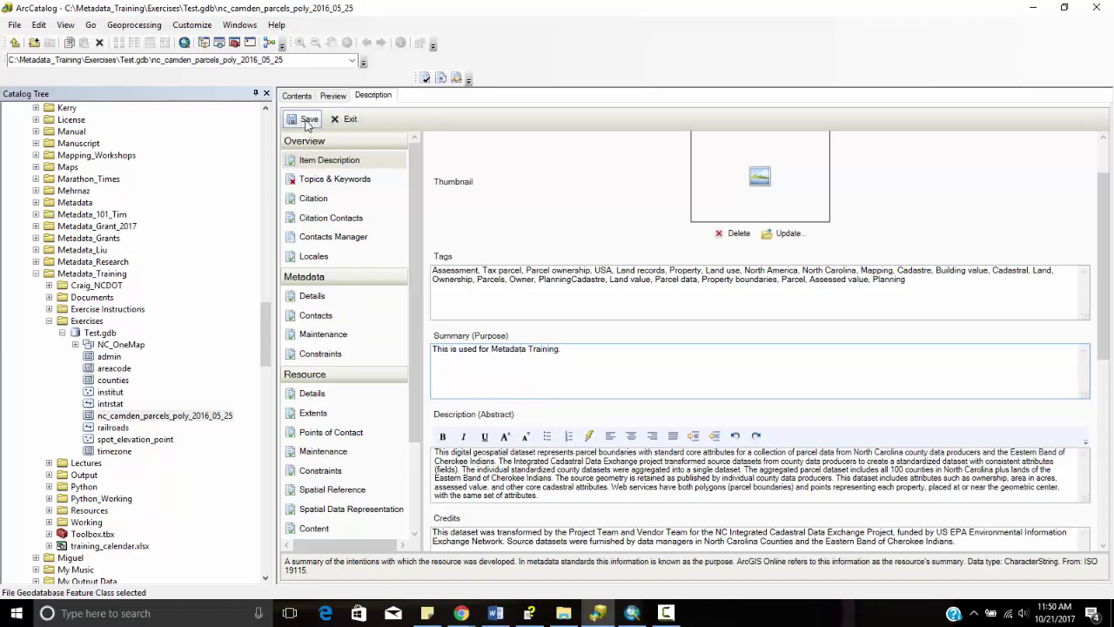
pyautogui.click(305, 122)
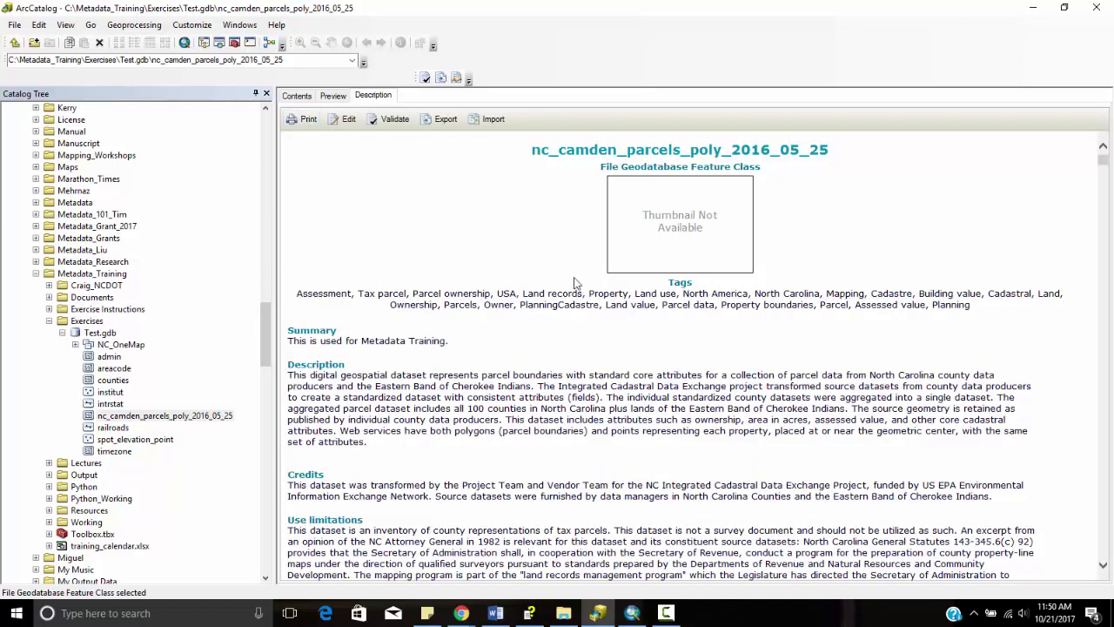
pyautogui.click(346, 119)
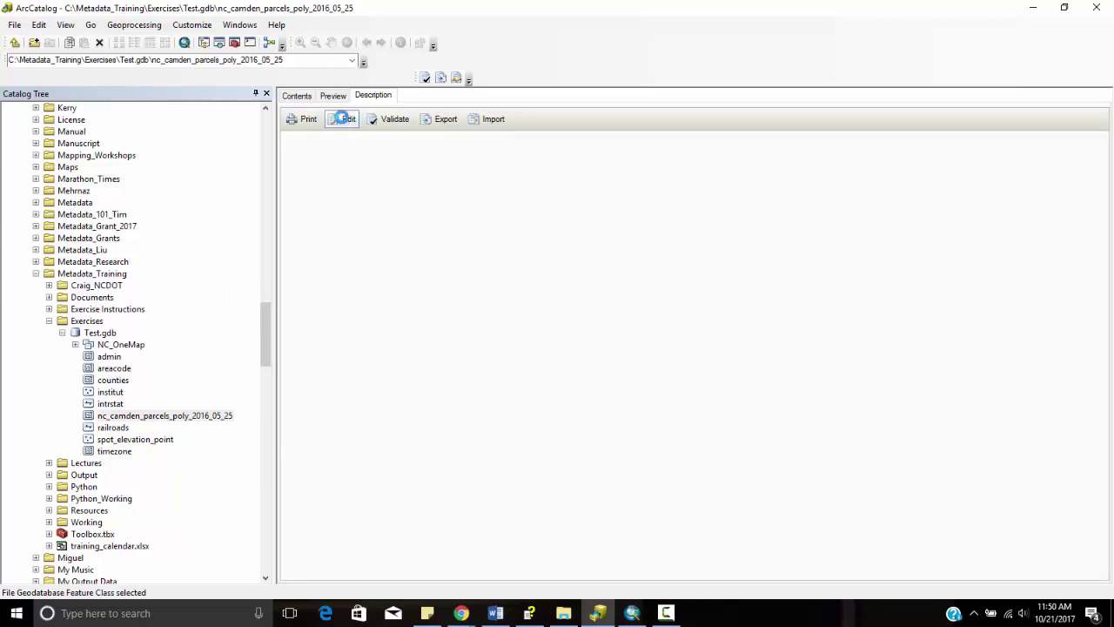
pyautogui.moveTo(1105, 237); pyautogui.dragTo(1077, 218)
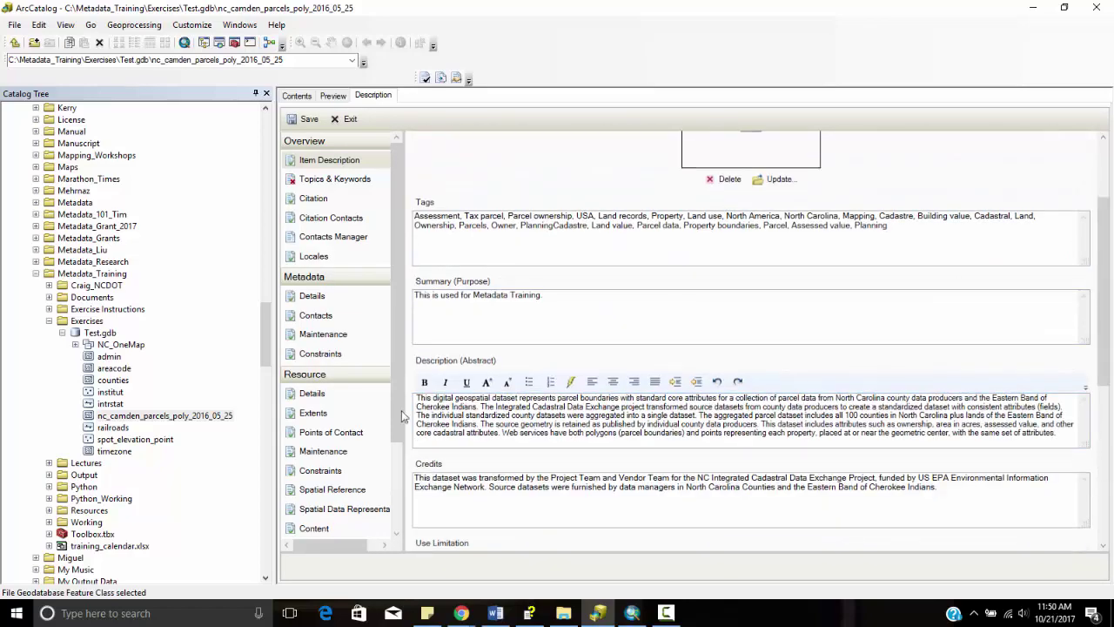
pyautogui.click(314, 397)
pyautogui.click(320, 413)
pyautogui.click(326, 432)
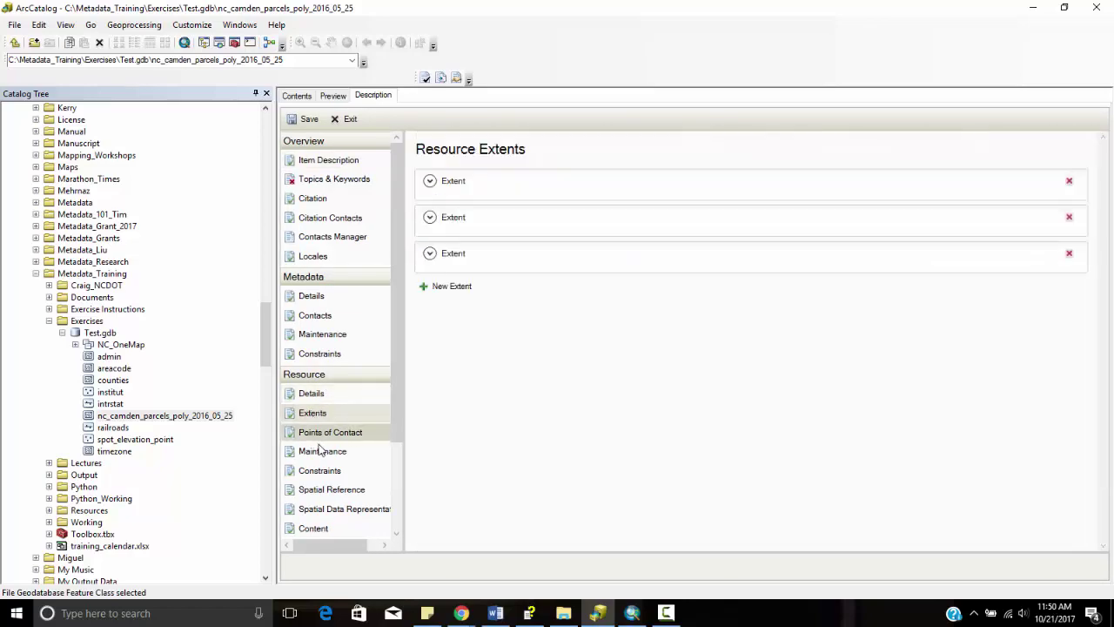
pyautogui.moveTo(390, 393); pyautogui.dragTo(423, 306)
pyautogui.click(314, 431)
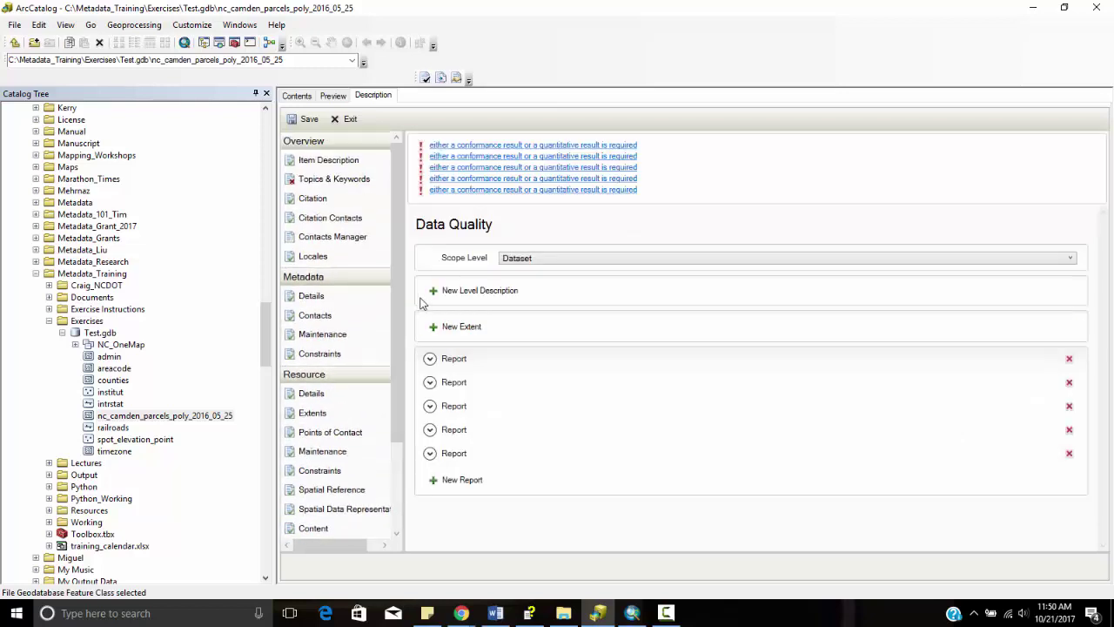
pyautogui.click(348, 119)
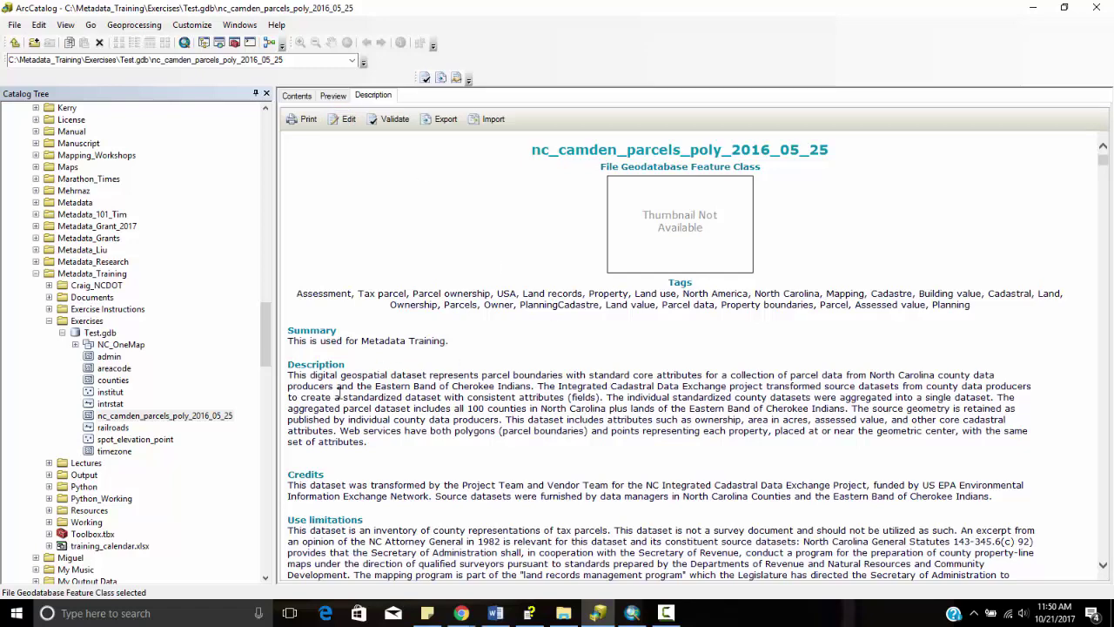
pyautogui.scroll(-4, 336, 393)
pyautogui.scroll(-1, 690, 424)
pyautogui.scroll(-3, 690, 425)
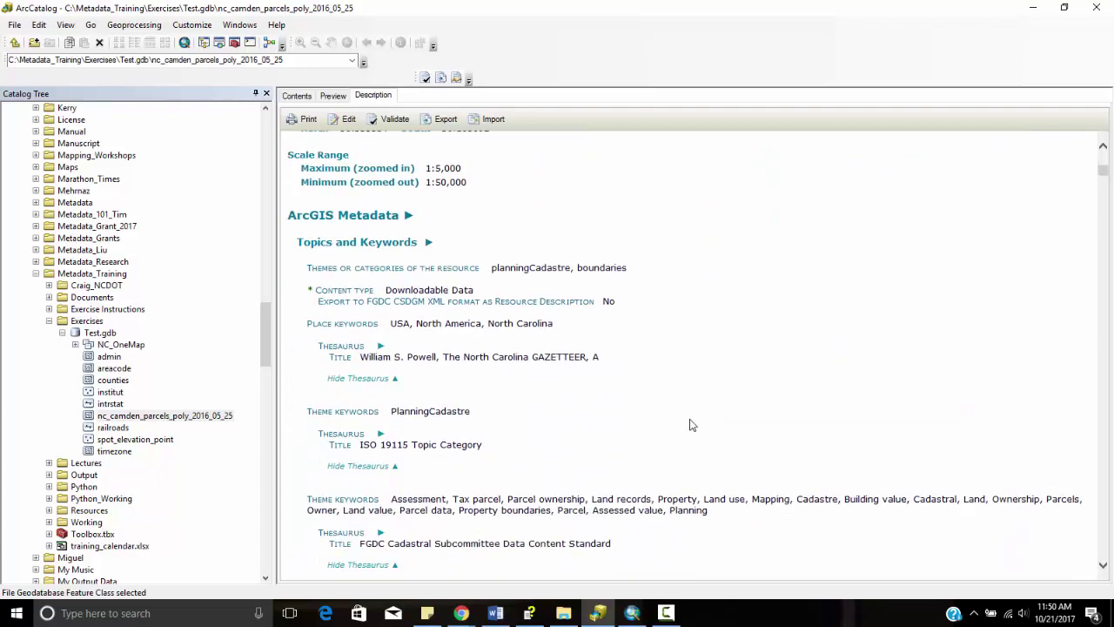
pyautogui.scroll(4, 690, 425)
pyautogui.scroll(-4, 690, 424)
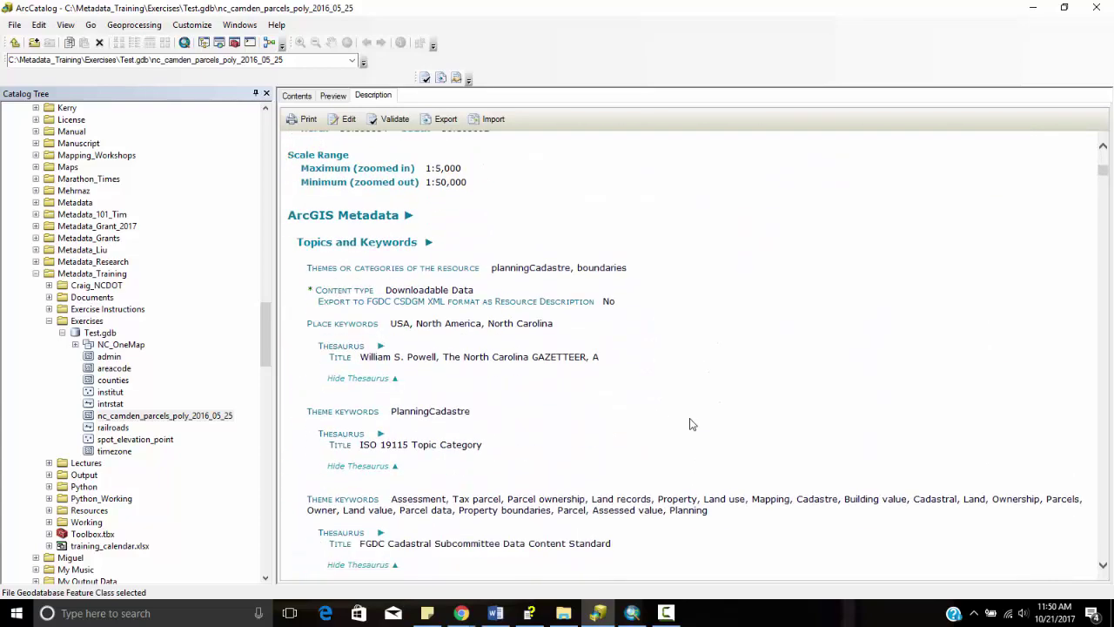